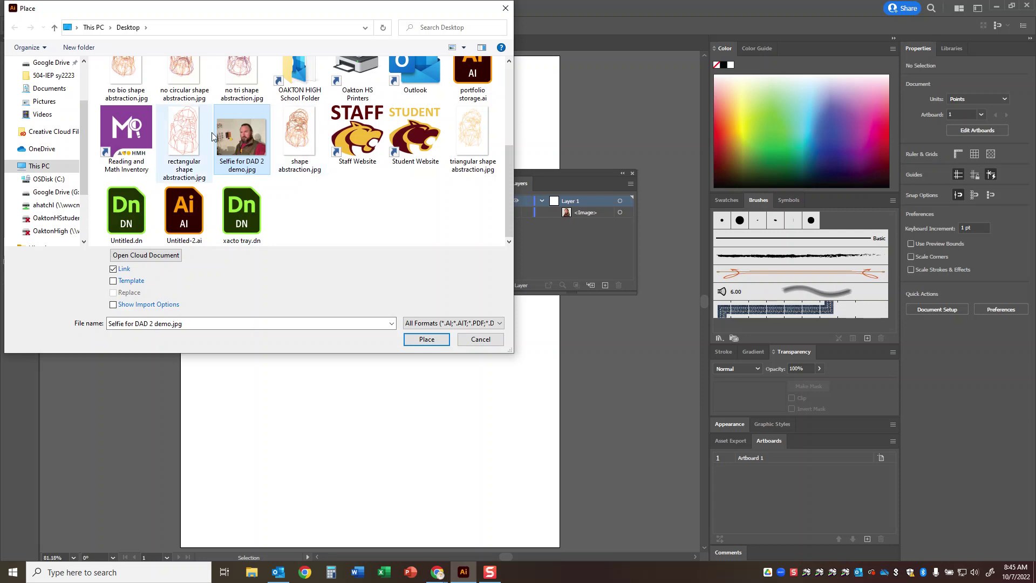
Place the linked photo "Selfie for DAD 2 demo.jpg" at the artboard's upper-left corner and scale it down to about 928 × 697 pt.
left_click(427, 340)
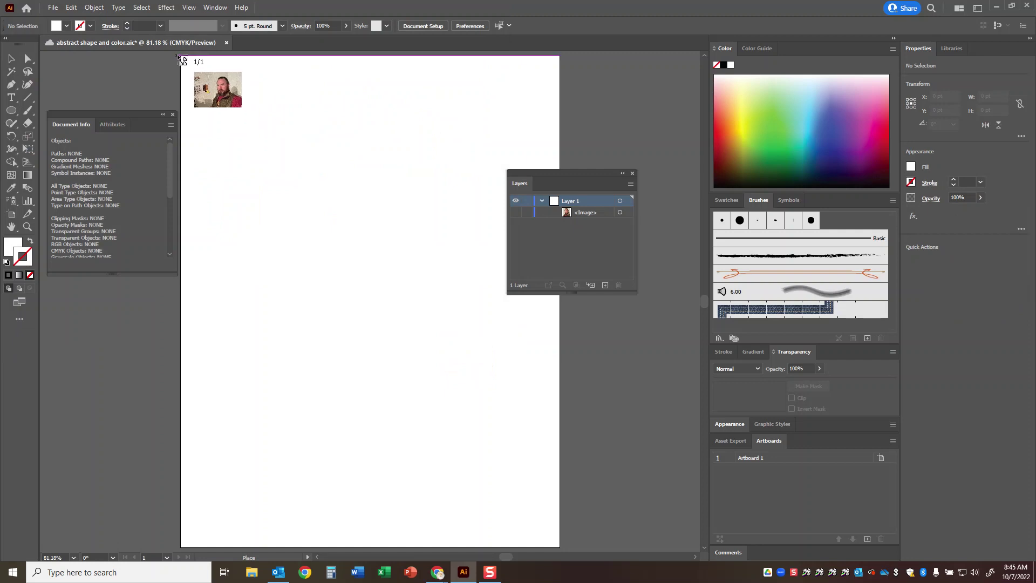
left_click(182, 59)
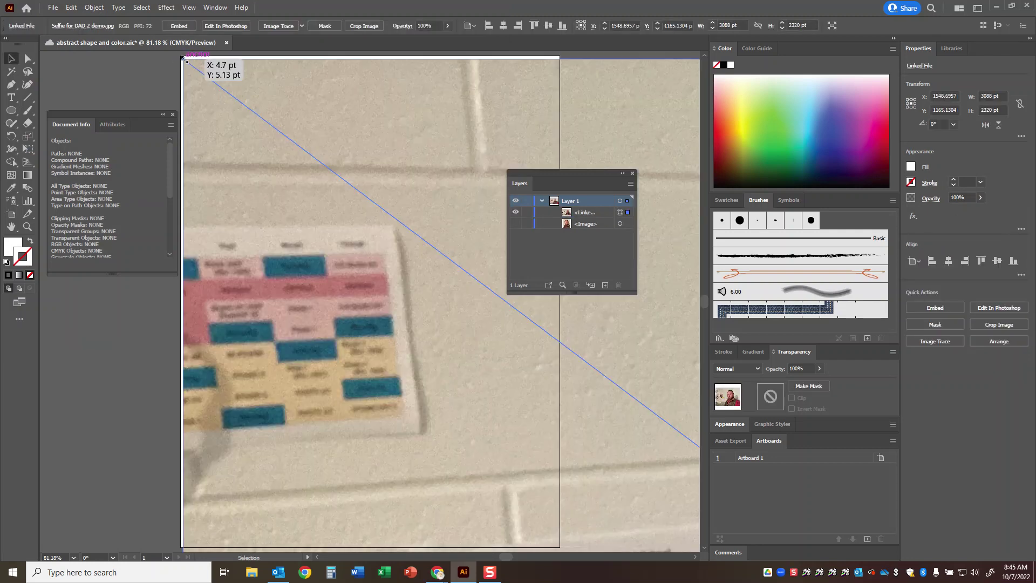
left_click_drag(182, 59, 73, 52)
left_click_drag(205, 87, 296, 92)
left_click_drag(218, 80, 497, 347)
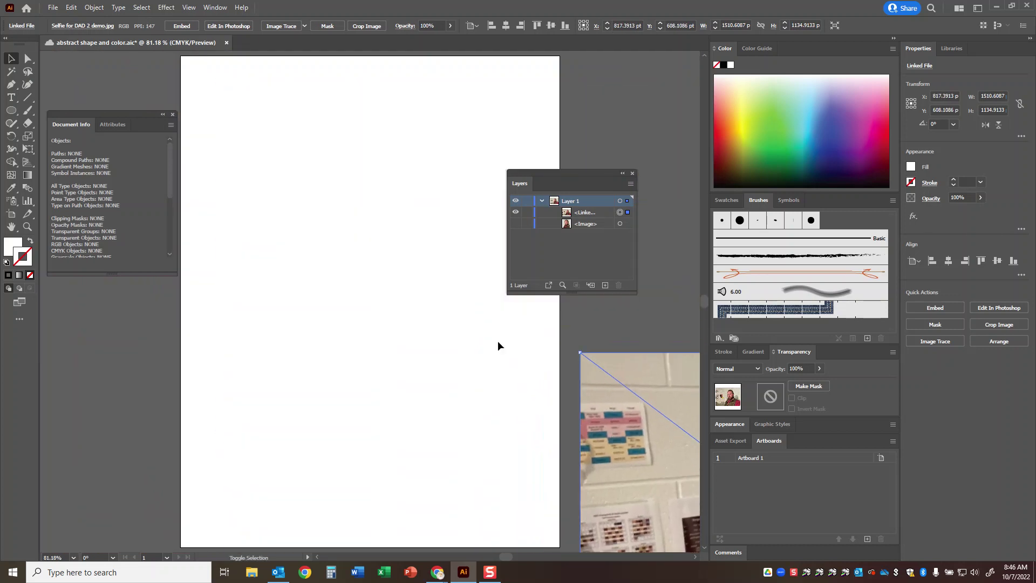
left_click_drag(656, 389, 112, 141)
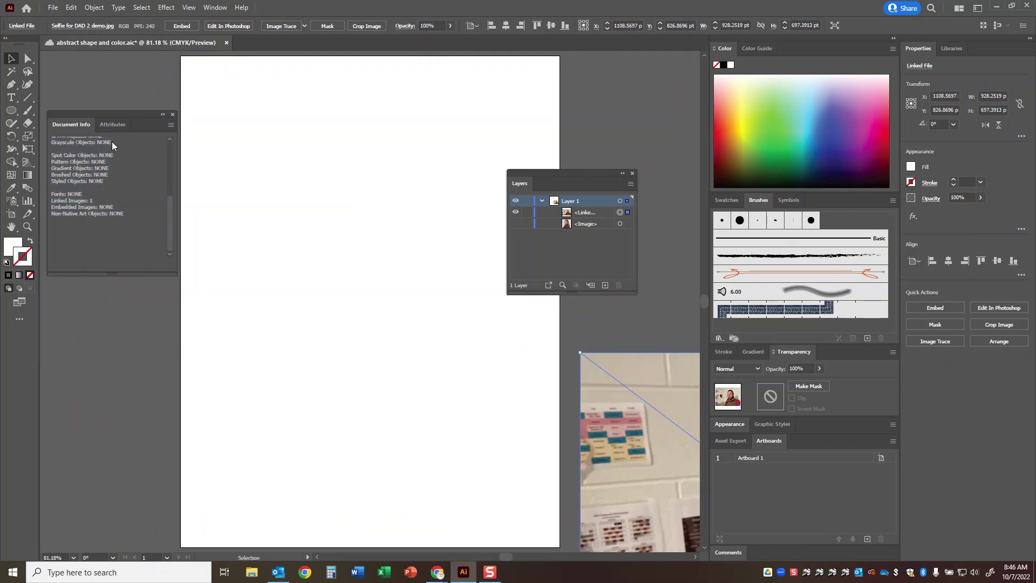
Clear the workspace by closing Document Info and moving Layers aside, and move the photo over the artboard.
left_click(172, 114)
left_click_drag(561, 177, 638, 73)
left_click_drag(652, 367, 239, 179)
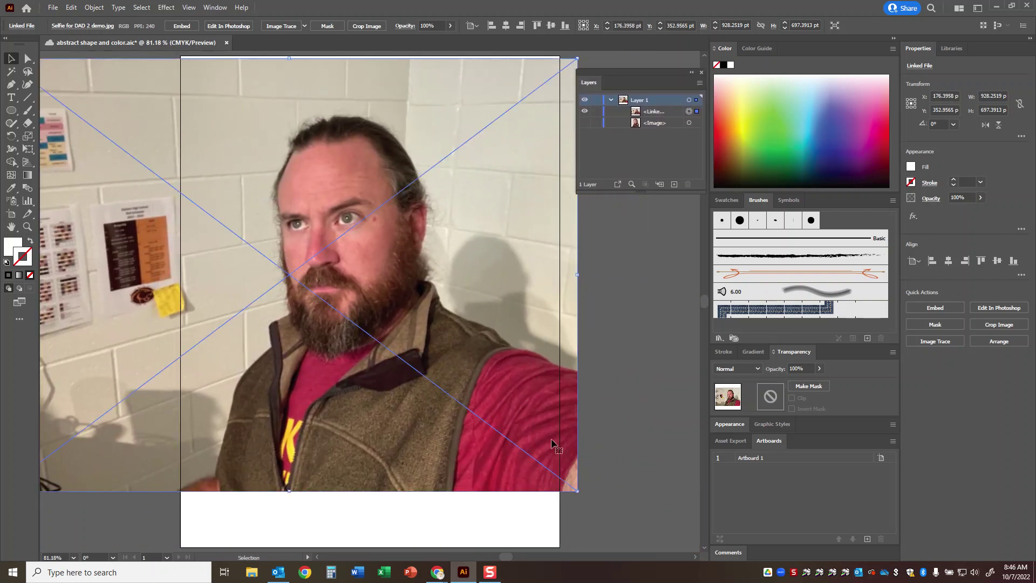
Enlarge the photo proportionally to about 1358 × 1020 pt and position it so the head and shoulders fill the artboard.
left_click_drag(577, 490, 647, 547)
left_click_drag(421, 293, 454, 347)
left_click_drag(74, 111, 101, 73)
key("ctrl+minus")
key("ctrl+minus")
key("ctrl+minus")
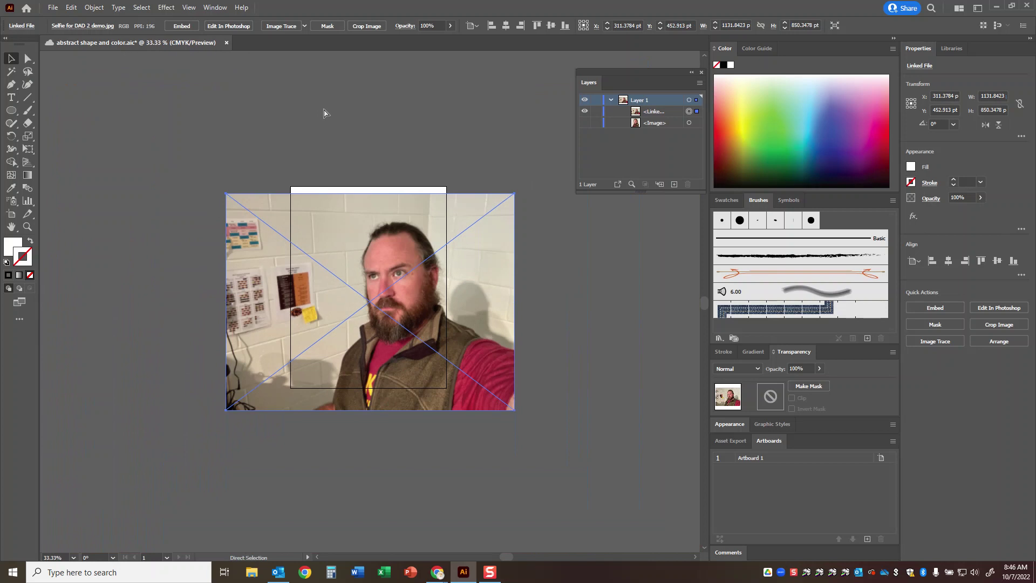
left_click_drag(223, 196, 172, 151)
left_click_drag(316, 233, 323, 242)
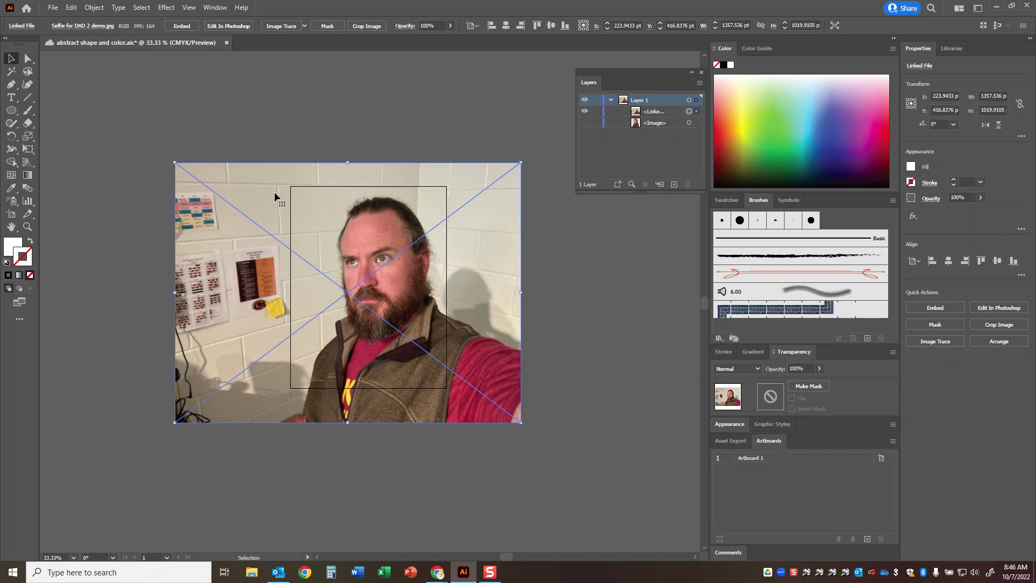
left_click_drag(467, 320, 468, 321)
left_click_drag(387, 247, 391, 247)
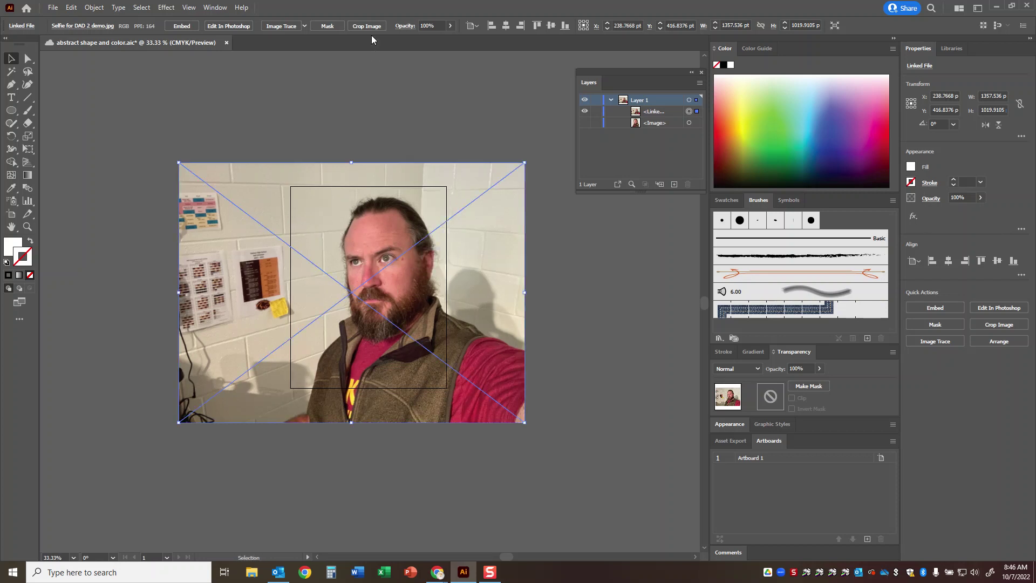
Crop the photo to the artboard edges at 612 × 792 pt, accepting that a copy gets embedded.
left_click(359, 26)
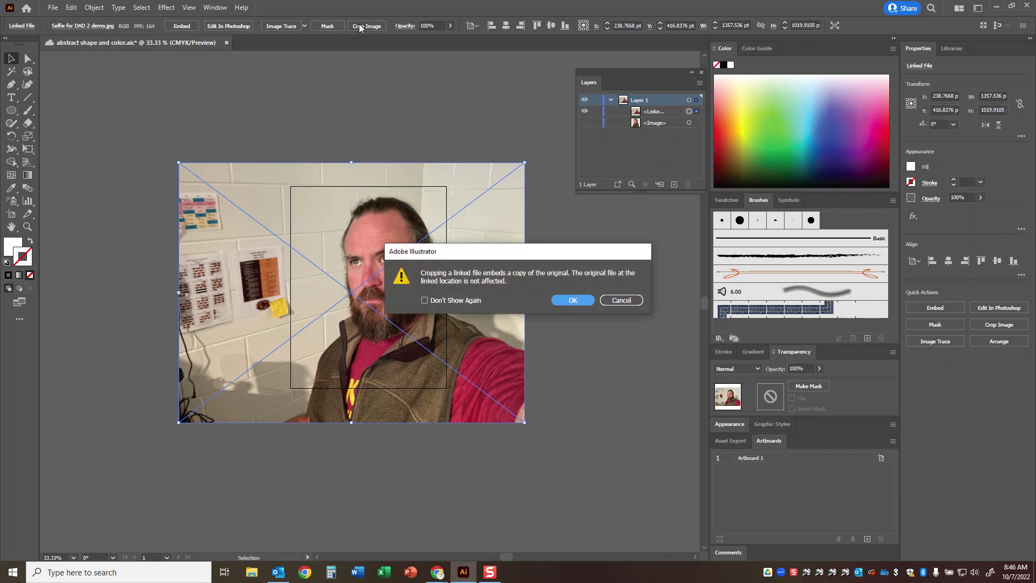
left_click_drag(523, 249, 339, 168)
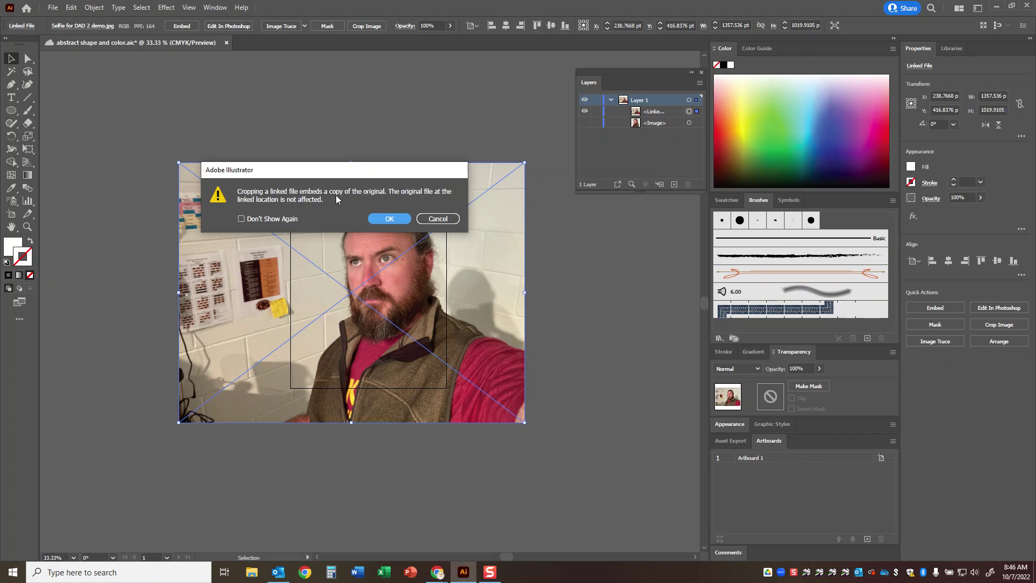
left_click(394, 219)
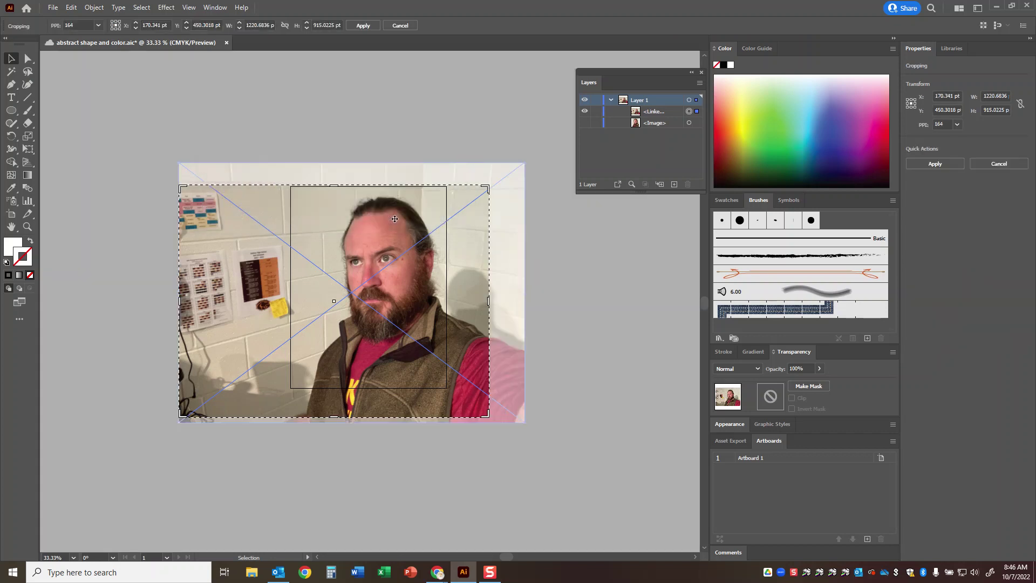
left_click_drag(180, 303, 291, 306)
left_click_drag(490, 301, 445, 301)
left_click_drag(364, 414, 365, 387)
left_click_drag(371, 187, 371, 188)
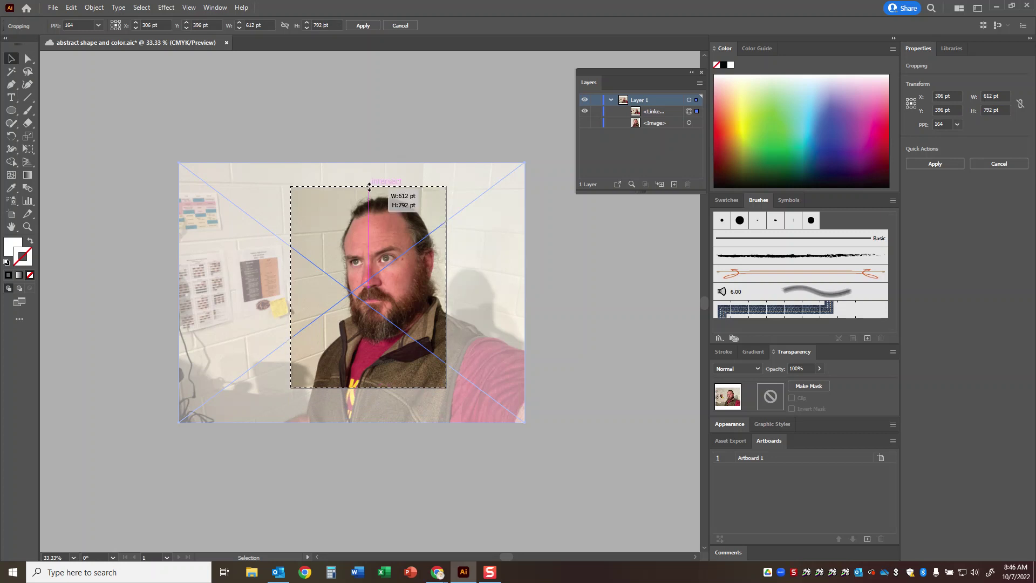
left_click(362, 27)
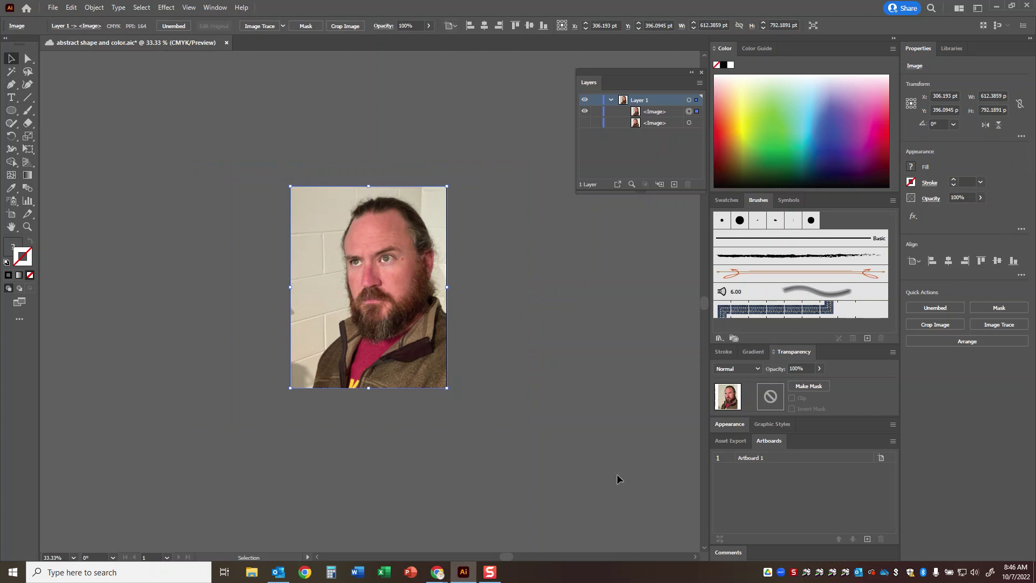
Review the image-locking instruction in the Google Docs assignment sheet and return to Illustrator.
mouse_move(439, 571)
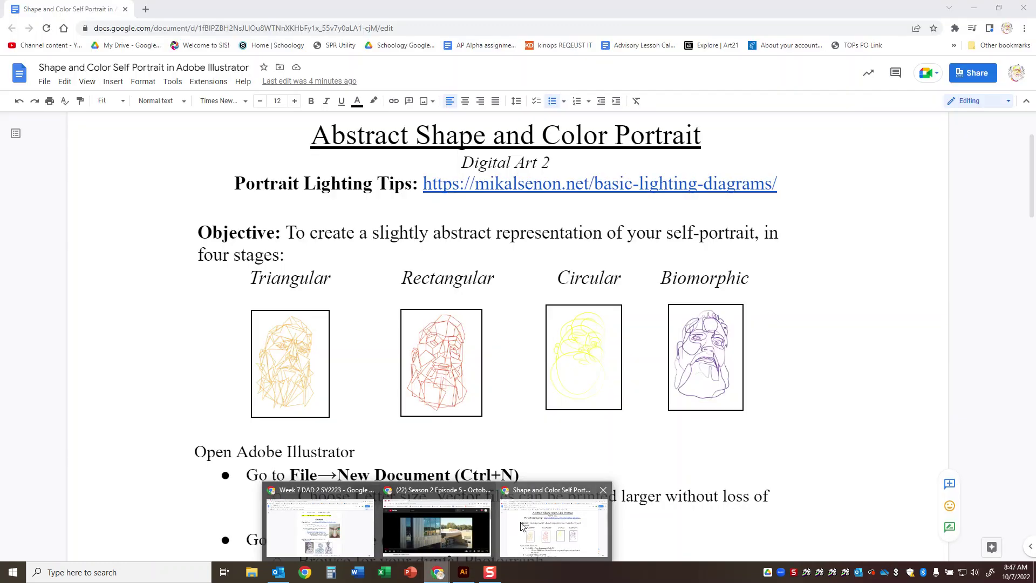
left_click(553, 519)
scroll(529, 406, "down", 5)
left_click_drag(299, 394, 405, 393)
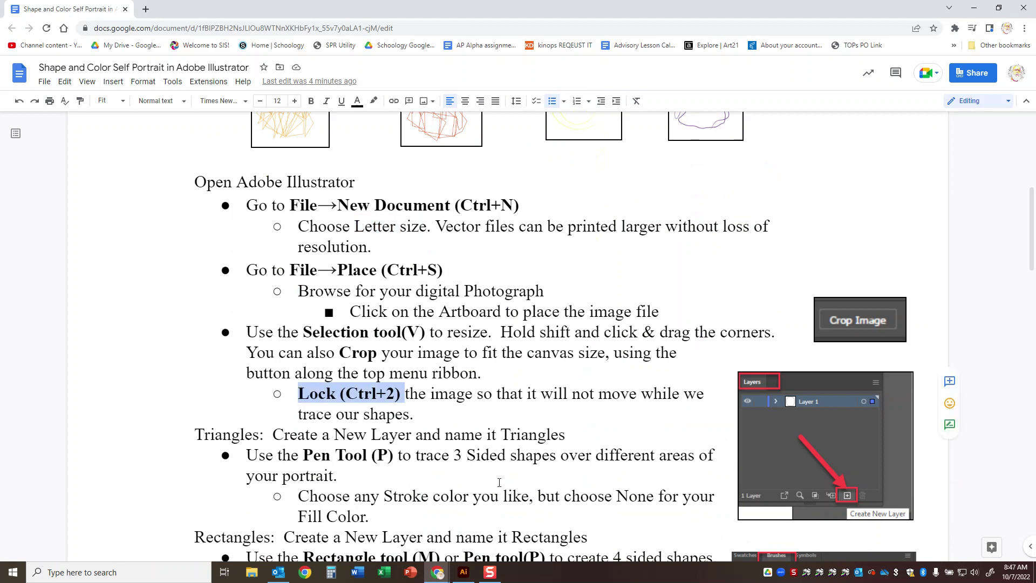
left_click(463, 572)
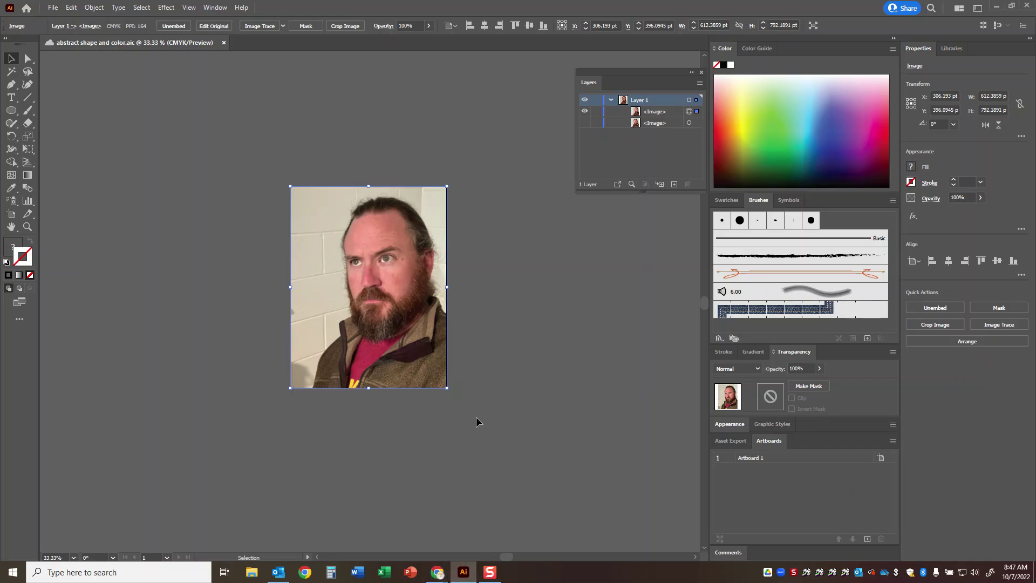
Lock the cropped photo itself as a selected object, leaving its layer unlocked.
left_click(596, 101)
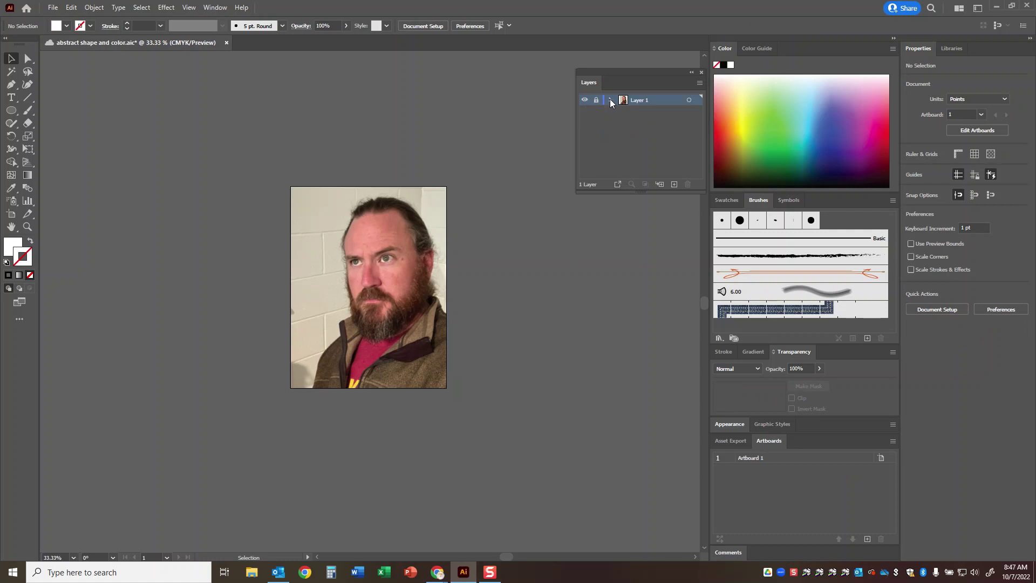
left_click(597, 101)
left_click(400, 239)
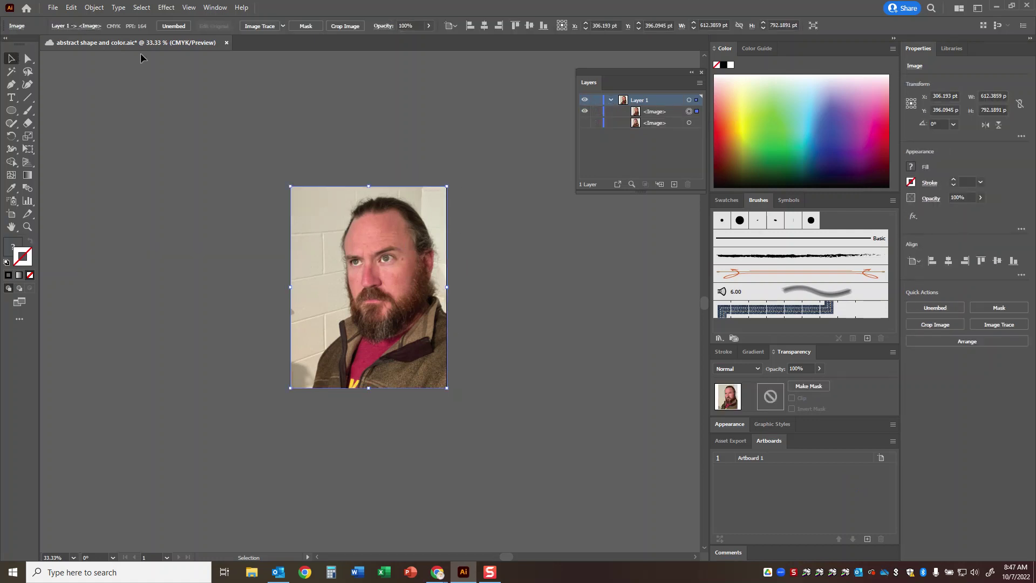
left_click(93, 7)
mouse_move(113, 84)
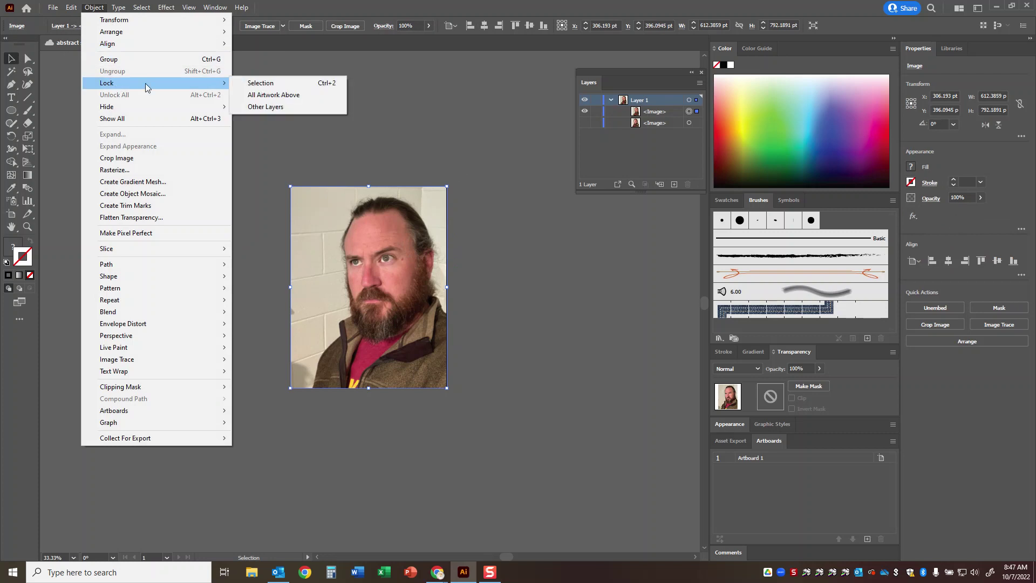
left_click(286, 81)
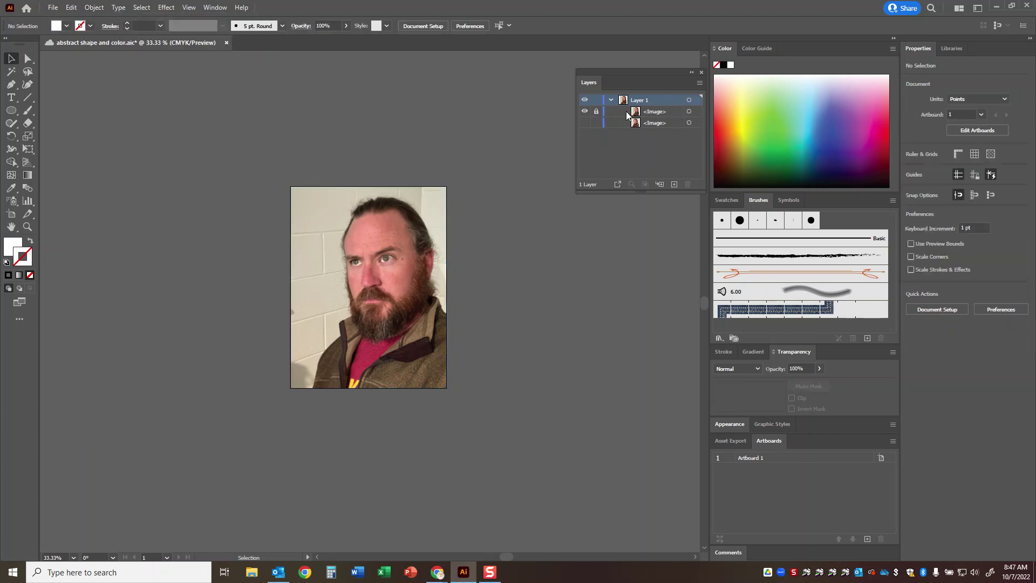
Lock and collapse the layer holding the picture and rename it "photo".
left_click(596, 100)
left_click(611, 99)
type("photo")
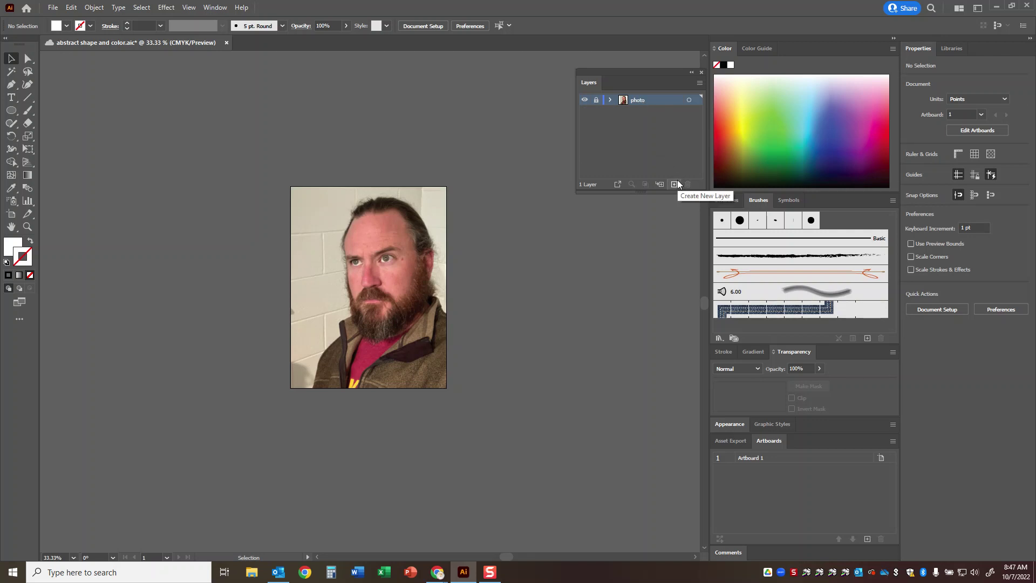
Create a new layer above the photo layer and name it "Triangle".
left_click(676, 183)
double_click(650, 100)
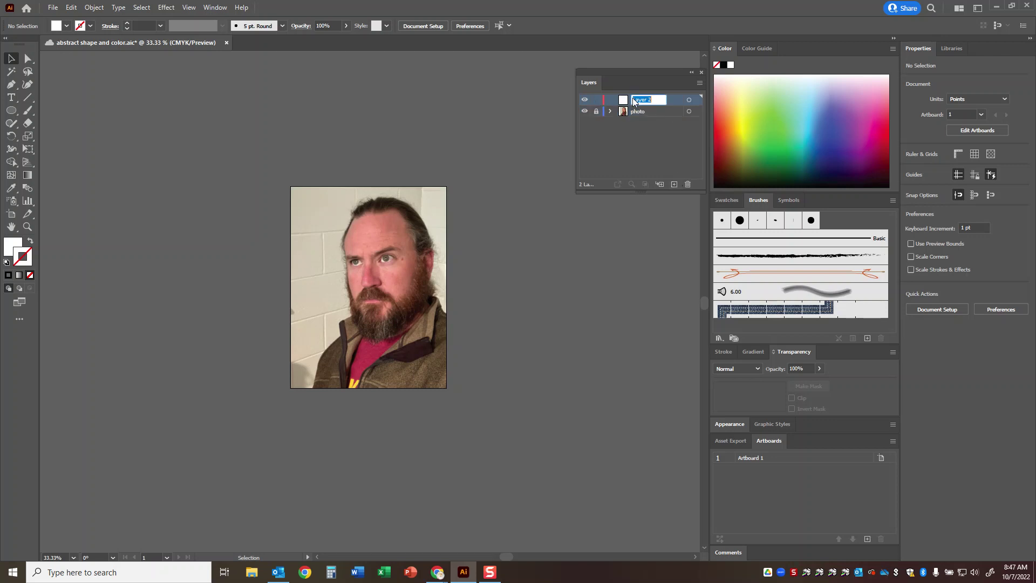
type("Triangle")
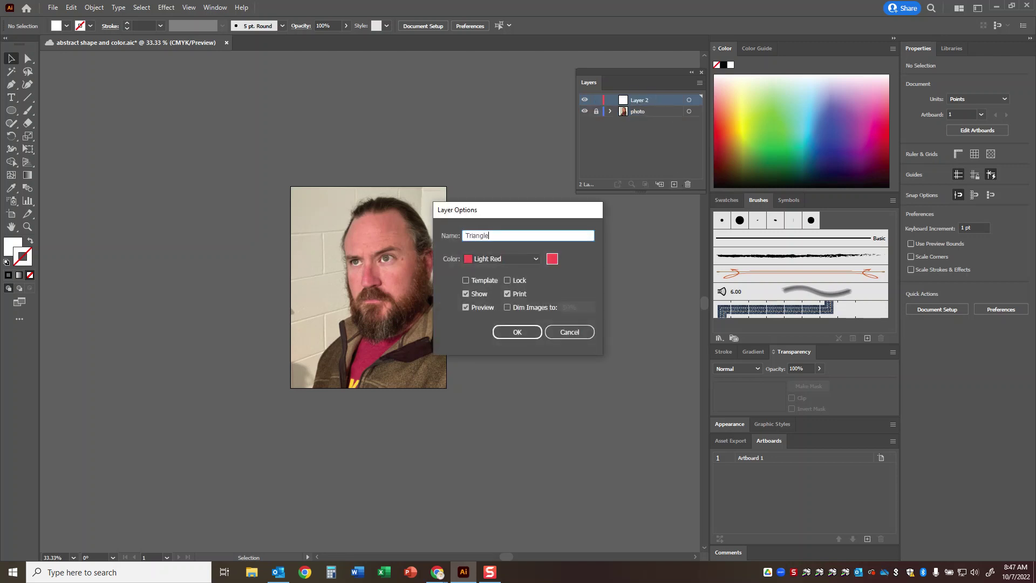
left_click(522, 331)
Create another layer at the top of the stack and name it "Rectangle".
left_click(676, 184)
double_click(640, 97)
type("Rectangle")
key("Return")
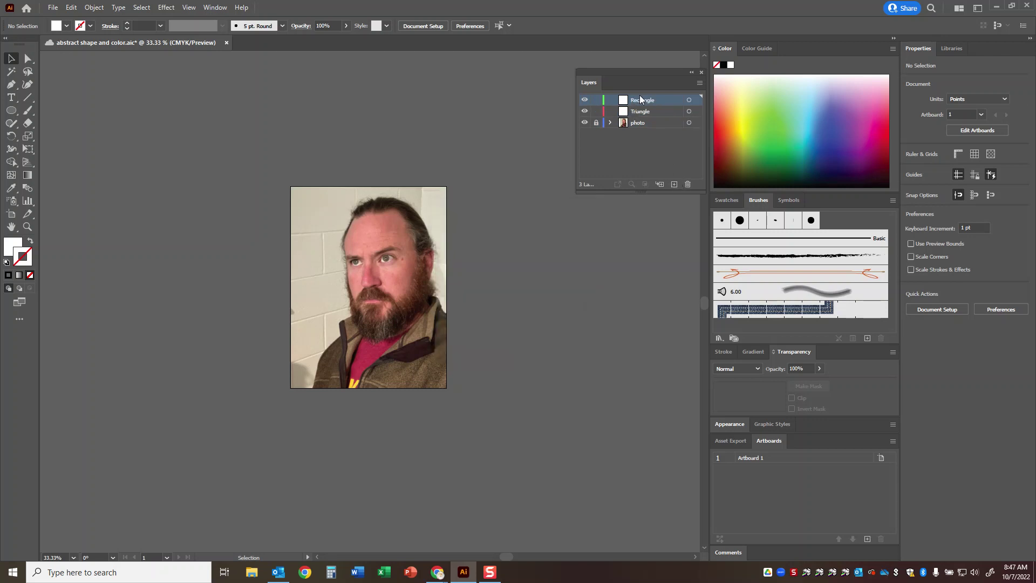
Add layers named "Circles" and "Brimorphic", and hide the Circles, Rectangle and Triangle layers.
left_click(675, 184)
double_click(640, 100)
type("C")
left_click(674, 184)
type("B")
left_click_drag(587, 113, 585, 136)
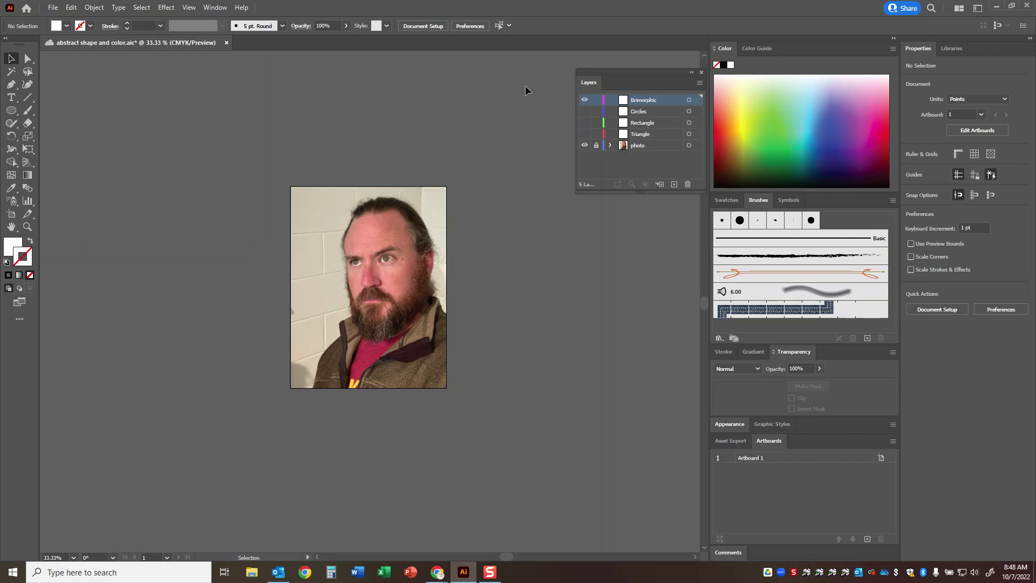
Set the fill to None and the stroke to light blue for new artwork.
key("d")
left_click(15, 246)
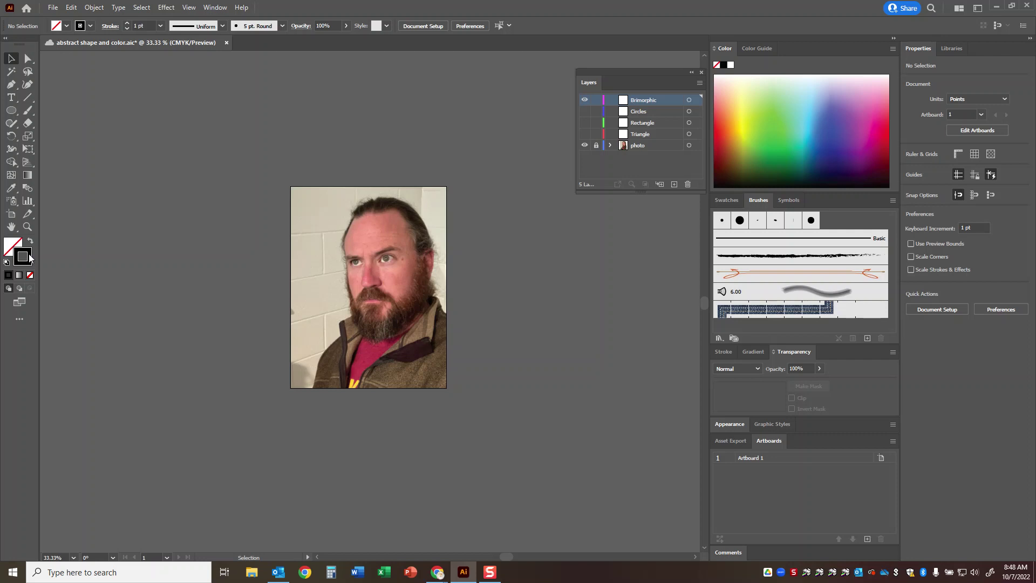
left_click(90, 27)
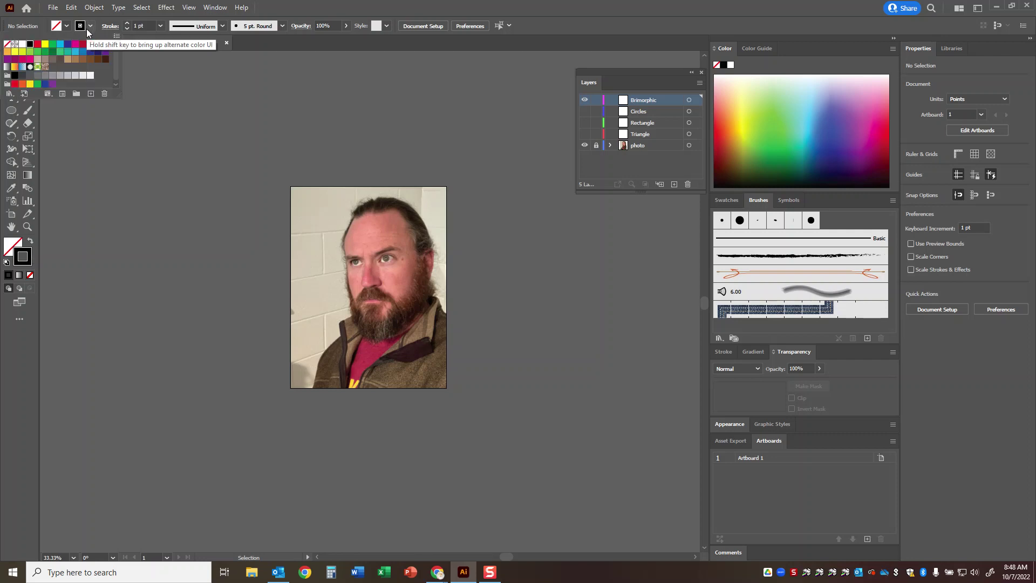
left_click(76, 45)
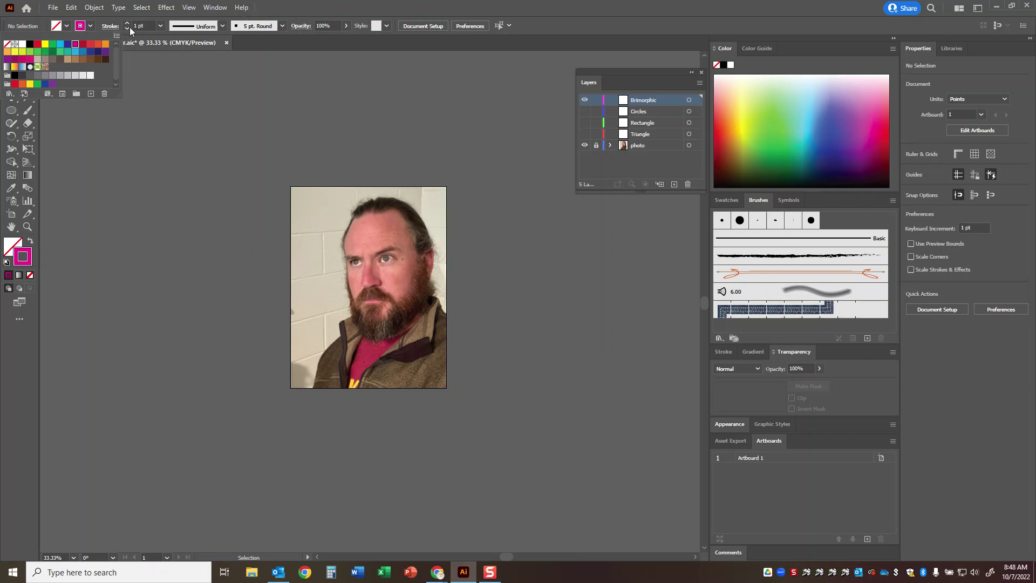
left_click(76, 51)
Set the Pencil tool's fidelity to one notch from Accurate and turn off keeping new strokes selected.
left_click(12, 124)
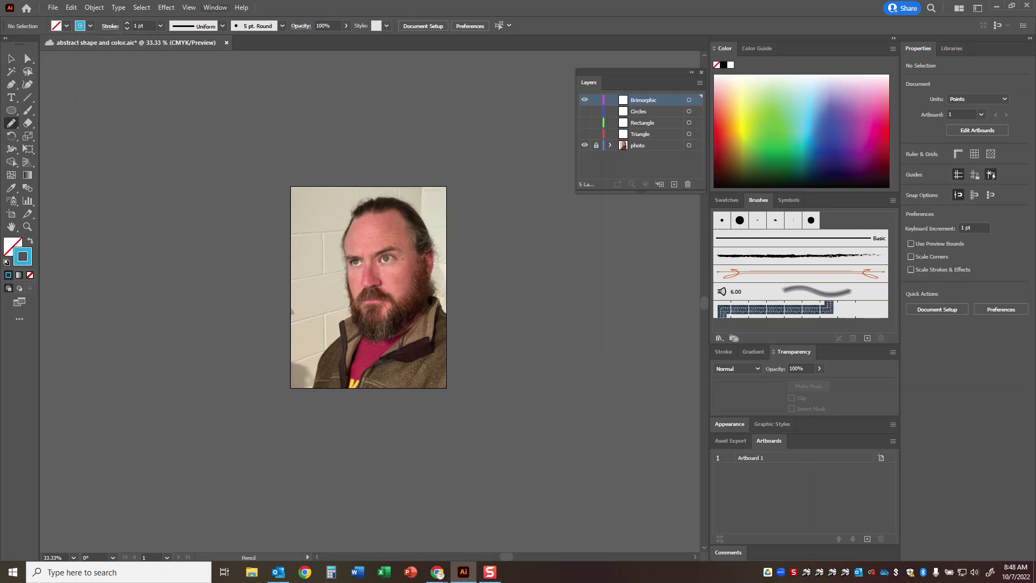
double_click(12, 125)
mouse_move(484, 178)
left_mouse_down()
mouse_move(261, 115)
mouse_move(197, 114)
left_mouse_up()
left_click_drag(231, 151, 198, 154)
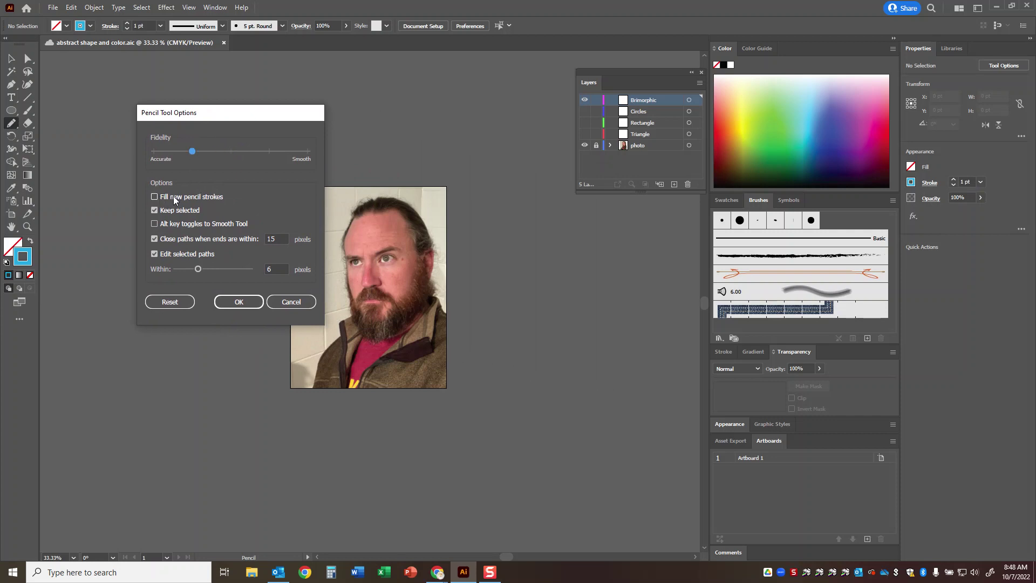
left_click(157, 198)
left_click(155, 211)
left_click(239, 302)
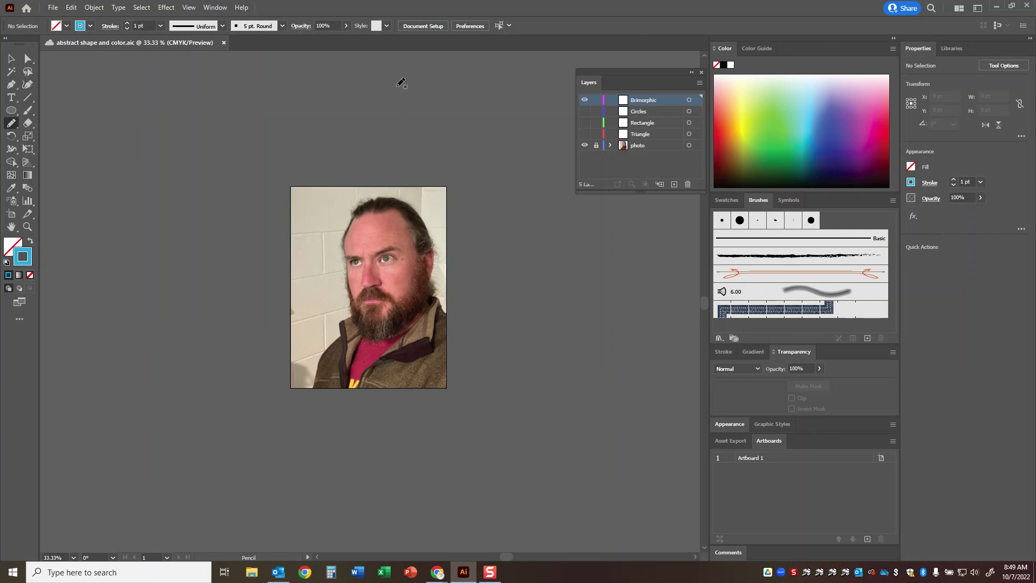
Trace the iris outline and the inner highlight of the eye nearer the ear with the Pencil tool.
scroll(448, 238, "up", 5)
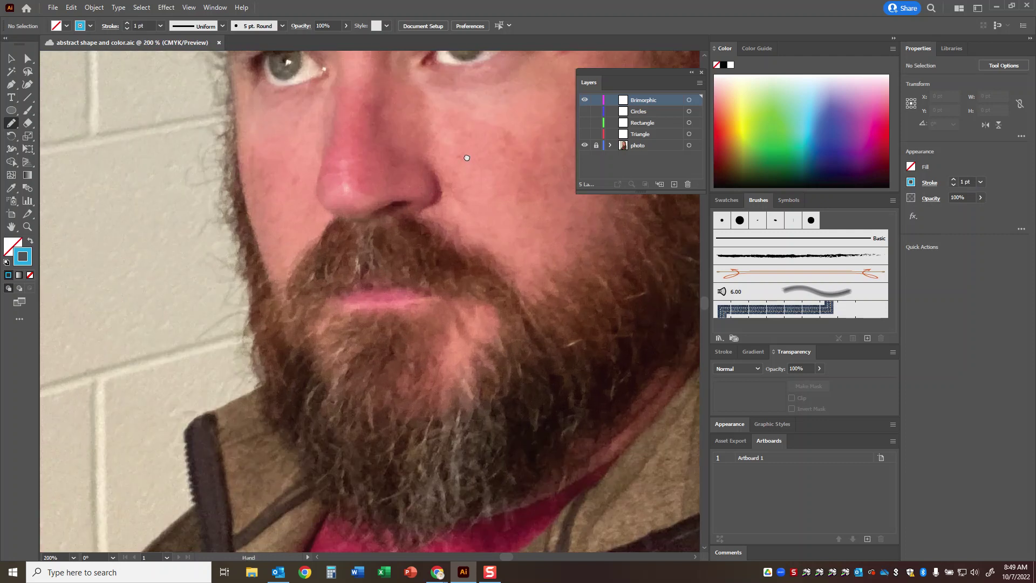
left_click_drag(467, 157, 300, 342)
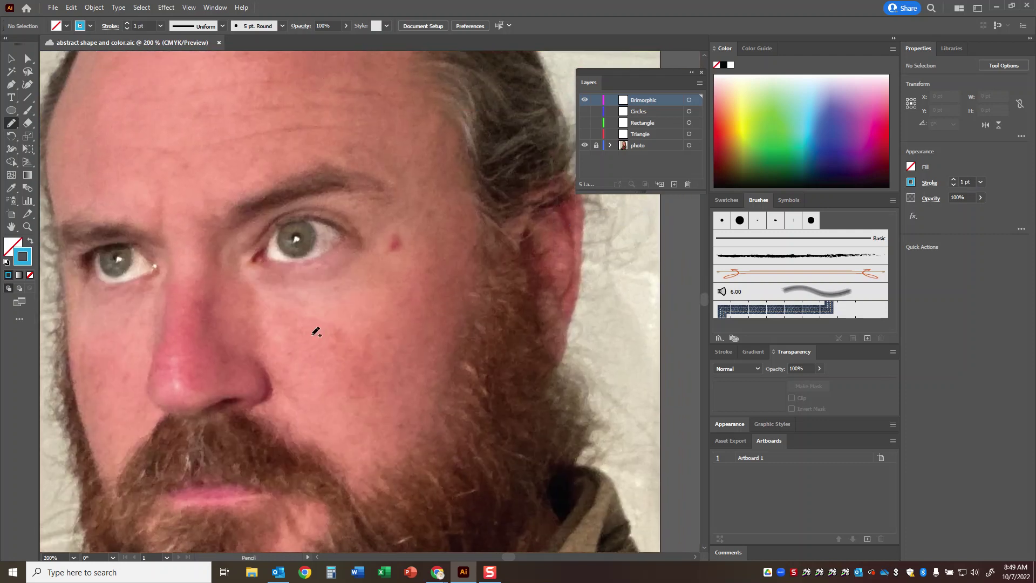
scroll(310, 332, "up", 1)
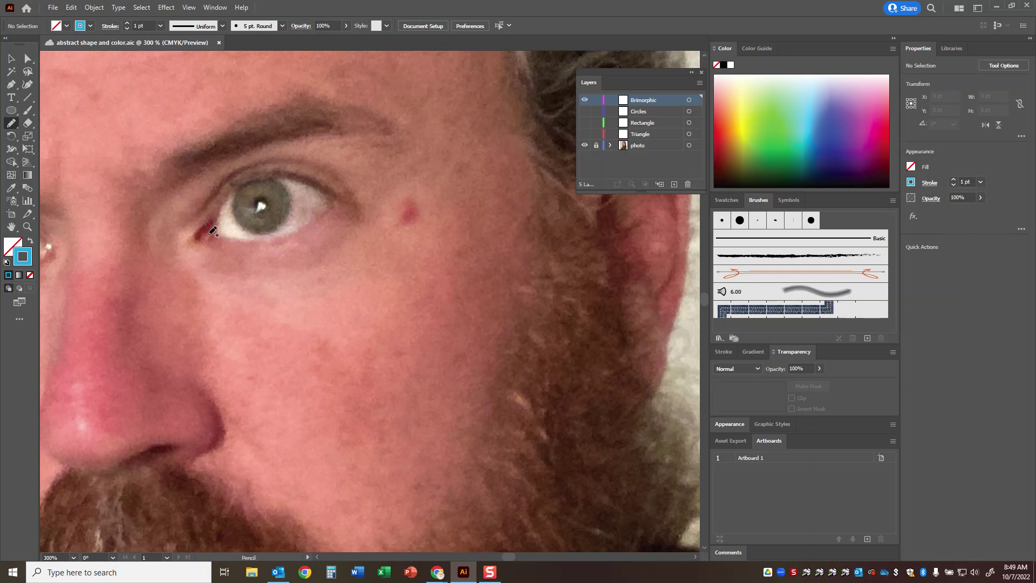
mouse_move(246, 183)
left_mouse_down()
mouse_move(233, 196)
mouse_move(251, 227)
mouse_move(285, 218)
mouse_move(273, 174)
mouse_move(247, 178)
mouse_move(251, 200)
mouse_move(279, 202)
mouse_move(269, 195)
left_mouse_up()
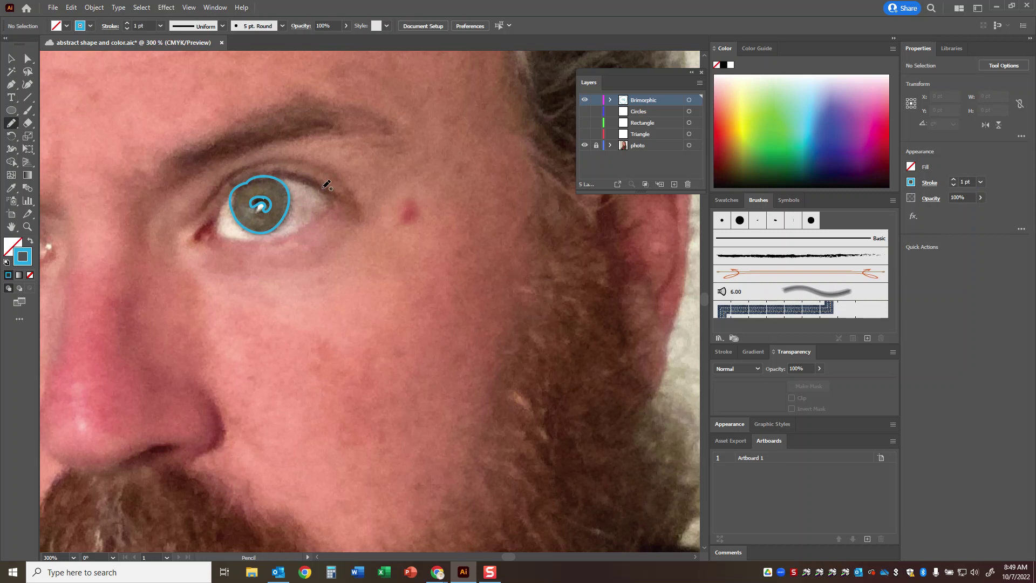
Trace the eyelids, corner and under-eye contour of the eye nearer the ear with the Pencil tool.
mouse_move(343, 202)
left_mouse_down()
mouse_move(292, 179)
mouse_move(258, 177)
left_mouse_up()
mouse_move(220, 214)
left_mouse_down()
mouse_move(199, 240)
mouse_move(255, 239)
left_mouse_up()
left_click_drag(334, 219, 357, 212)
mouse_move(222, 267)
left_mouse_down()
mouse_move(184, 256)
mouse_move(180, 243)
mouse_move(235, 179)
left_mouse_up()
left_click_drag(307, 163, 328, 179)
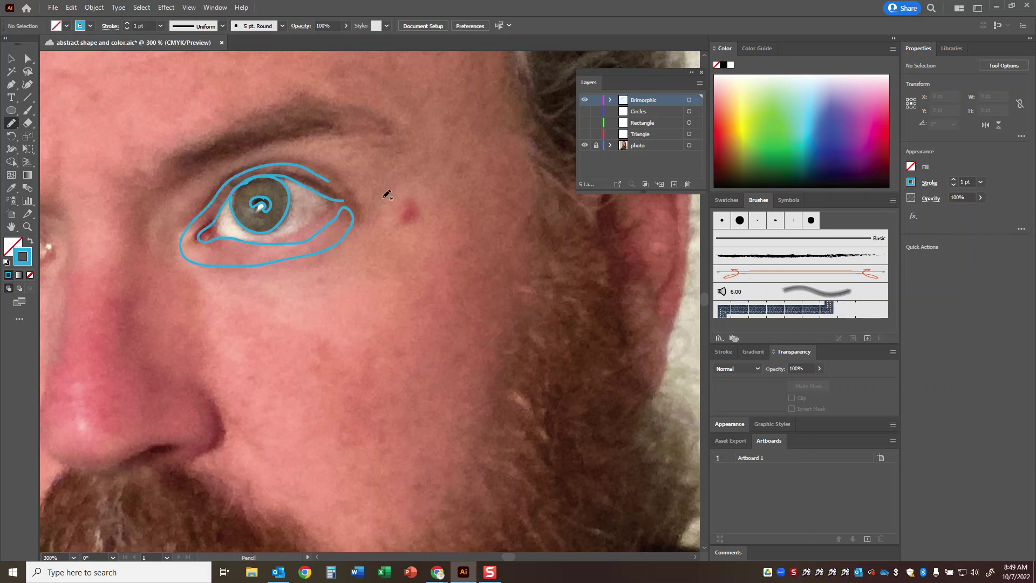
Trace the eyebrow nearer the ear as a closed shape and add a short curve around the mole beside the eye.
mouse_move(343, 127)
left_mouse_down()
mouse_move(235, 156)
mouse_move(168, 194)
left_mouse_up()
mouse_move(262, 123)
left_mouse_down()
mouse_move(294, 104)
mouse_move(348, 110)
left_mouse_up()
left_click_drag(406, 143, 407, 144)
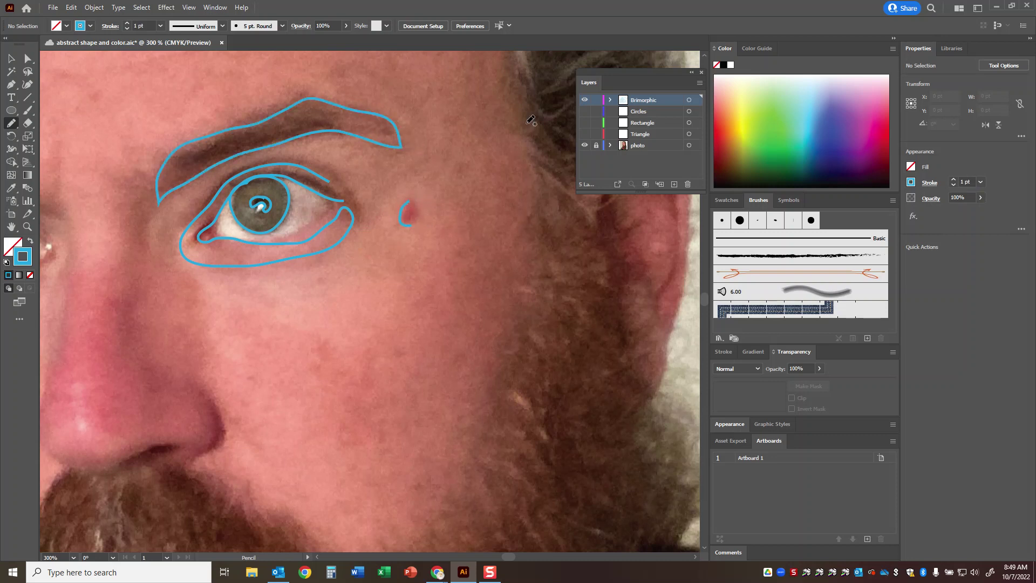
Trace the near cheek from the temple along the beard and moustache edge, including the adjacent nostril.
mouse_move(506, 84)
left_mouse_down()
mouse_move(532, 208)
mouse_move(521, 310)
mouse_move(461, 489)
mouse_move(429, 538)
left_mouse_up()
mouse_move(281, 501)
left_mouse_down()
mouse_move(260, 482)
mouse_move(171, 459)
mouse_move(208, 454)
mouse_move(229, 421)
mouse_move(255, 439)
left_mouse_up()
mouse_move(156, 452)
left_mouse_down()
mouse_move(174, 445)
mouse_move(119, 462)
left_mouse_up()
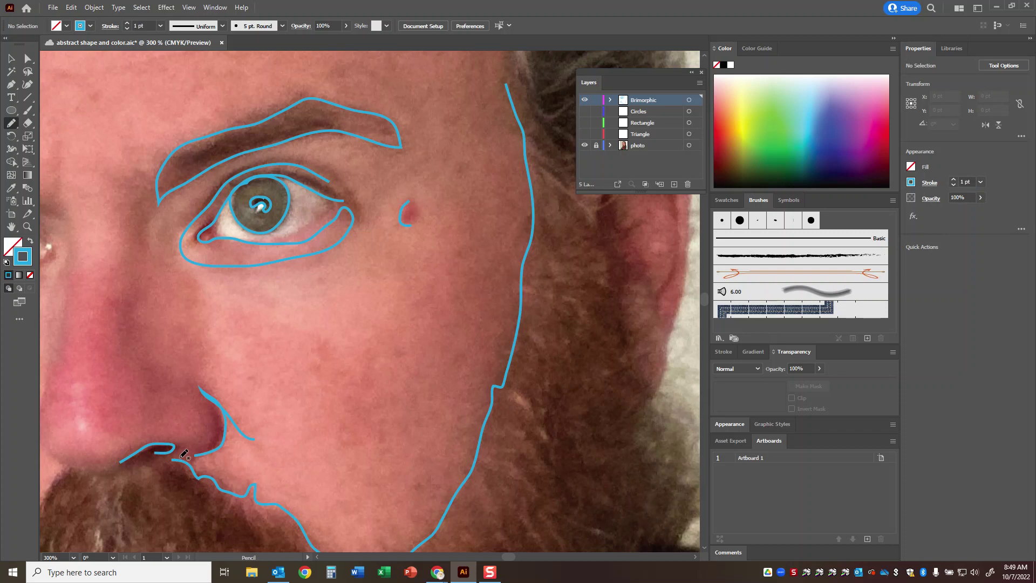
Trace the nose tip, the profile up the bridge to the brow, and the far nostril wing.
left_click_drag(143, 414, 280, 416)
mouse_move(264, 466)
left_mouse_down()
mouse_move(203, 457)
mouse_move(191, 417)
left_mouse_up()
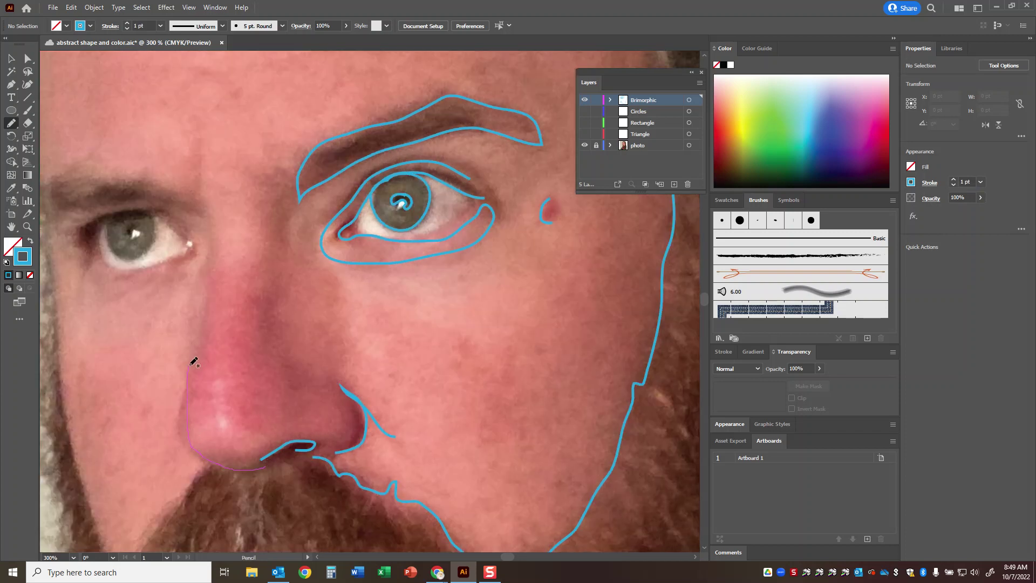
left_click_drag(205, 332, 212, 306)
left_click_drag(219, 252, 204, 198)
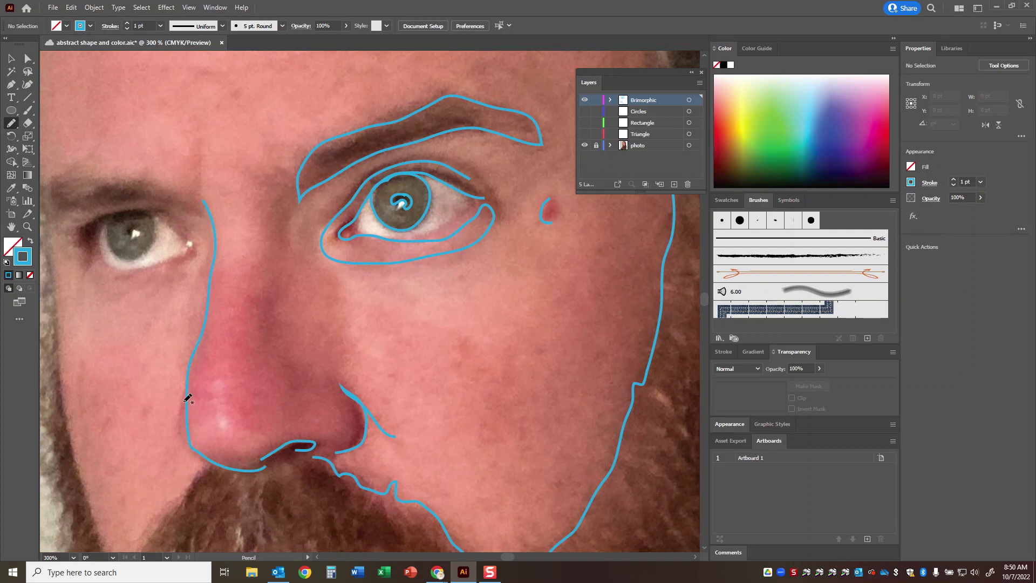
mouse_move(183, 404)
left_mouse_down()
mouse_move(174, 431)
mouse_move(213, 467)
left_mouse_up()
Trace the far cheek from the moustache edge down to a point in the beard and up the side of the face.
scroll(316, 499, "down", 4)
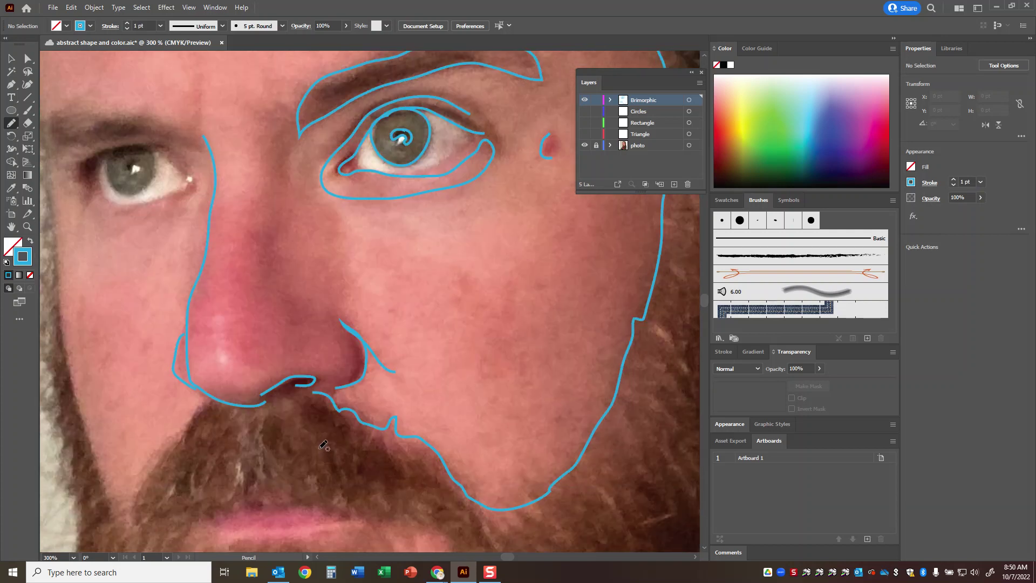
mouse_move(208, 340)
left_mouse_down()
mouse_move(152, 381)
mouse_move(134, 459)
left_mouse_up()
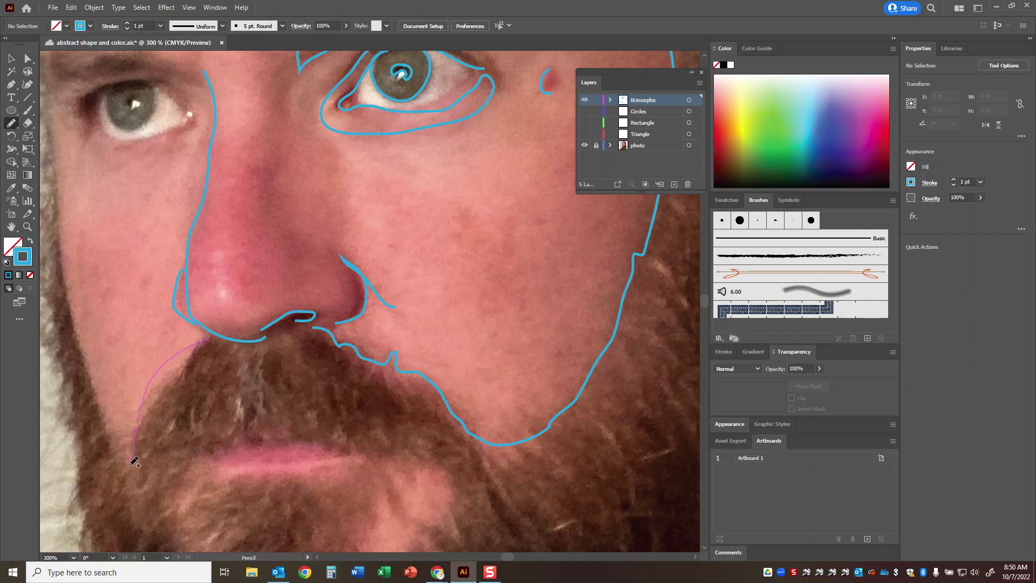
mouse_move(113, 416)
left_mouse_down()
mouse_move(77, 349)
mouse_move(67, 268)
left_mouse_up()
left_click_drag(64, 203, 63, 200)
Trace the lip shape and a longer contour over the mouth that curves down beside the chin.
mouse_move(194, 471)
left_mouse_down()
mouse_move(230, 441)
mouse_move(300, 436)
mouse_move(444, 473)
mouse_move(451, 503)
left_mouse_up()
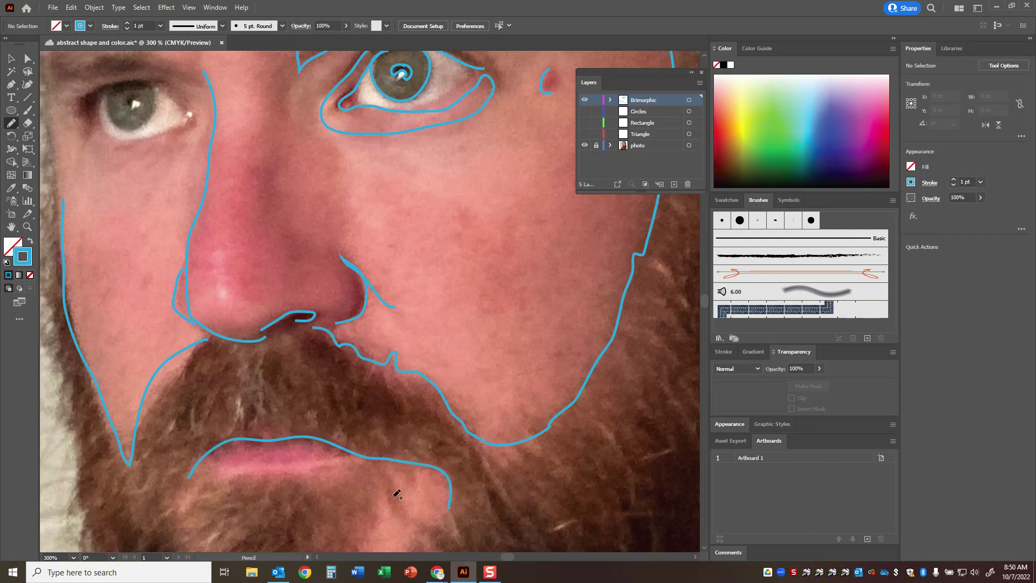
mouse_move(262, 444)
left_mouse_down()
mouse_move(218, 455)
mouse_move(209, 469)
mouse_move(347, 455)
left_mouse_up()
left_click_drag(241, 460, 239, 462)
key("ctrl")
left_click(263, 448, "ctrl")
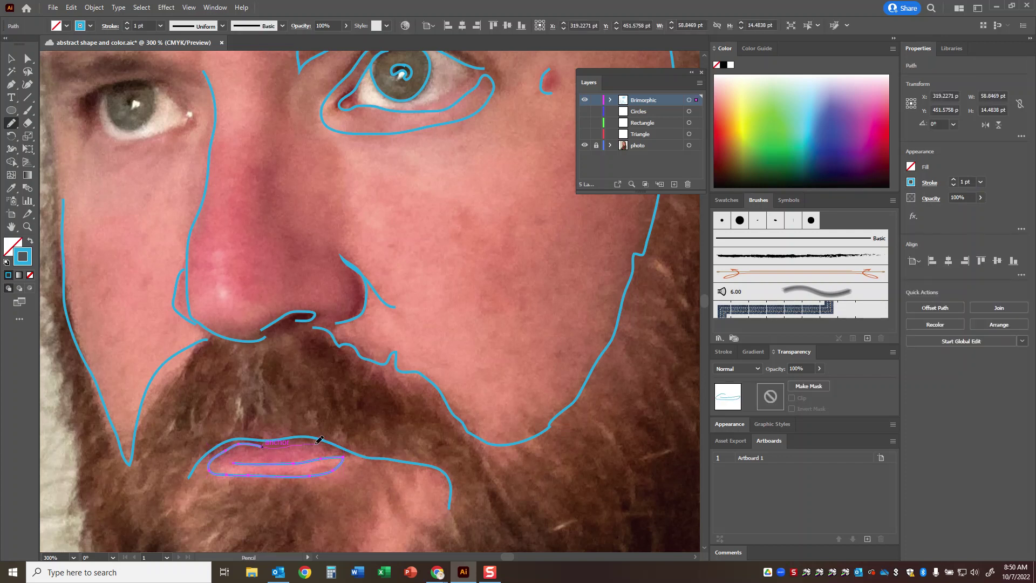
left_click(402, 467, "ctrl")
Trace a rounded highlight shape on the upper forehead and a second shape along its far side.
scroll(370, 492, "down", 3)
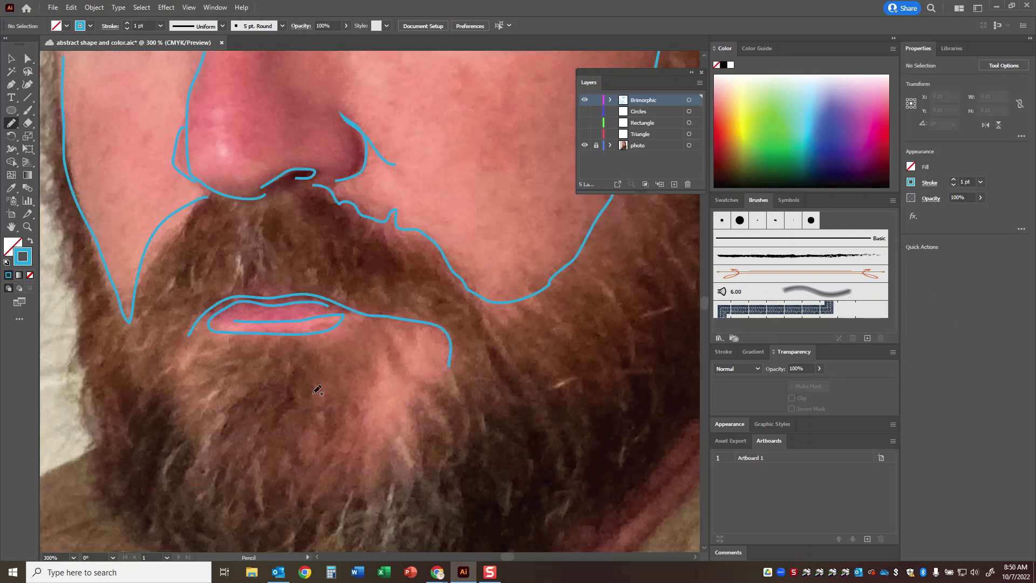
key("ctrl+1")
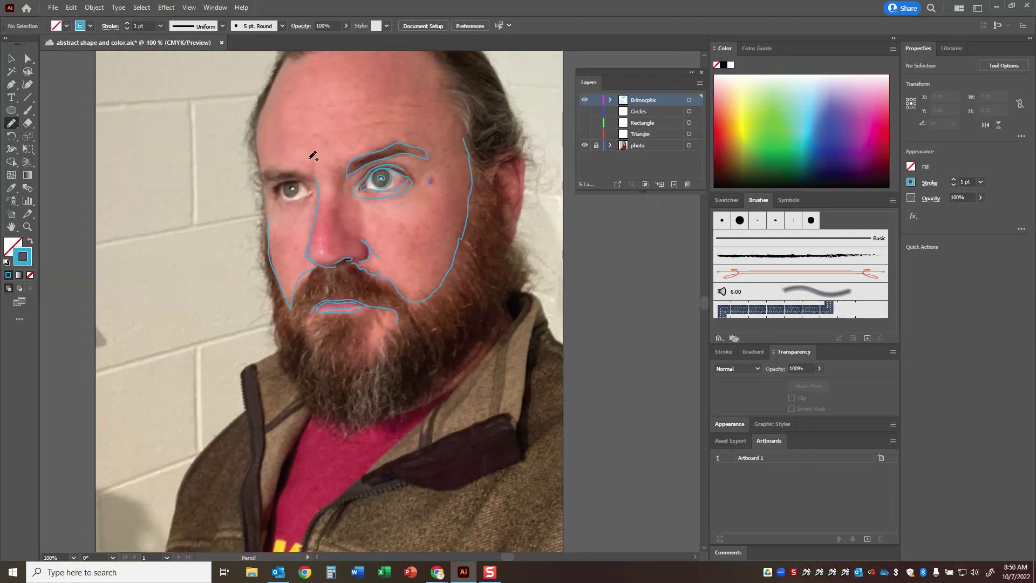
scroll(312, 155, "up", 3)
mouse_move(408, 129)
left_mouse_down()
mouse_move(323, 142)
mouse_move(346, 177)
mouse_move(379, 188)
mouse_move(429, 182)
mouse_move(440, 165)
mouse_move(407, 128)
mouse_move(283, 154)
mouse_move(269, 191)
left_mouse_up()
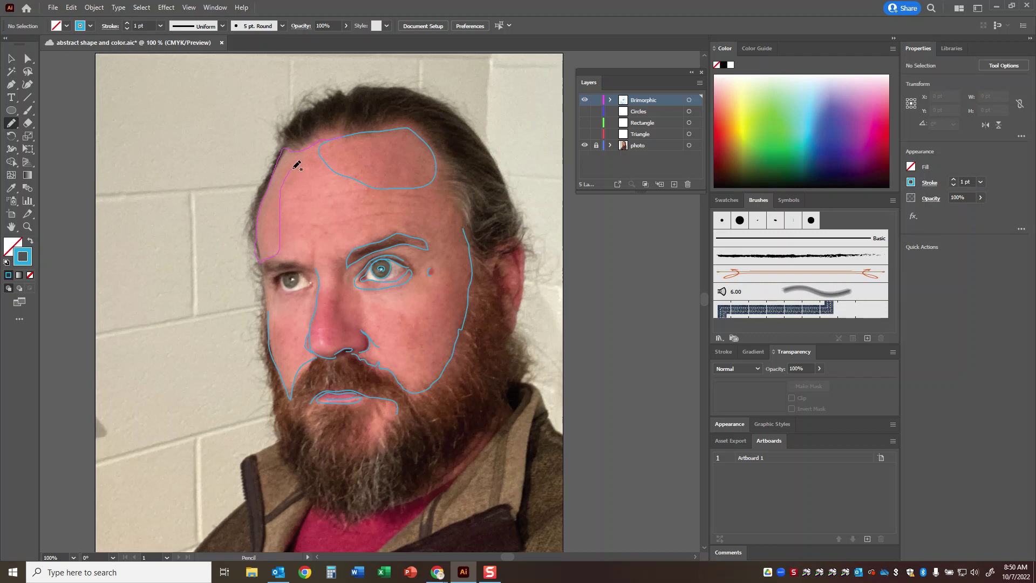
left_click_drag(322, 141, 324, 140)
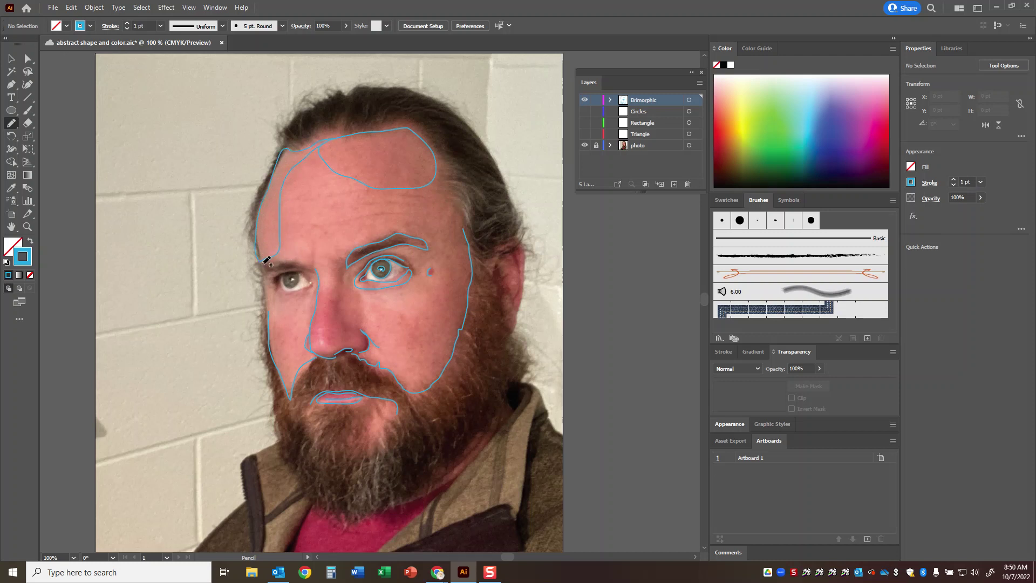
Trace the far eyebrow with a rounded shape above it, and draw the forehead wrinkle lines.
left_click_drag(309, 270, 316, 252)
mouse_move(262, 242)
left_mouse_down()
mouse_move(257, 261)
mouse_move(305, 260)
mouse_move(262, 260)
left_mouse_up()
mouse_move(422, 219)
left_mouse_down()
mouse_move(332, 210)
mouse_move(333, 200)
mouse_move(376, 197)
mouse_move(449, 206)
left_mouse_up()
Trace the beard's jagged outer outline from the far cheek to the ear, and the hair's inner and outer contours.
scroll(316, 321, "down", 2)
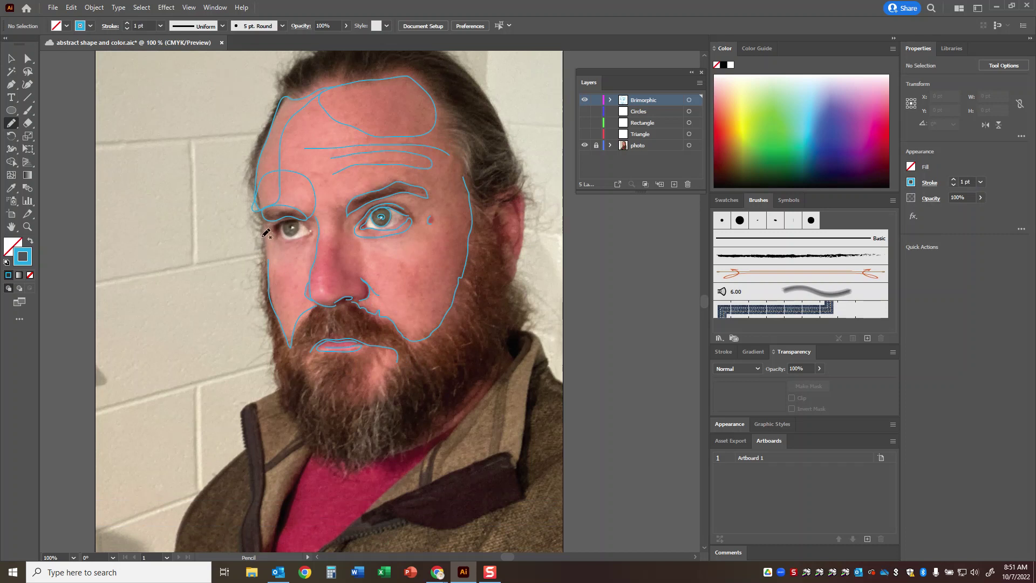
mouse_move(250, 232)
left_mouse_down()
mouse_move(249, 280)
mouse_move(267, 390)
mouse_move(333, 472)
mouse_move(398, 462)
mouse_move(482, 388)
mouse_move(526, 315)
mouse_move(491, 200)
mouse_move(513, 193)
mouse_move(514, 154)
left_mouse_up()
scroll(527, 178, "up", 3)
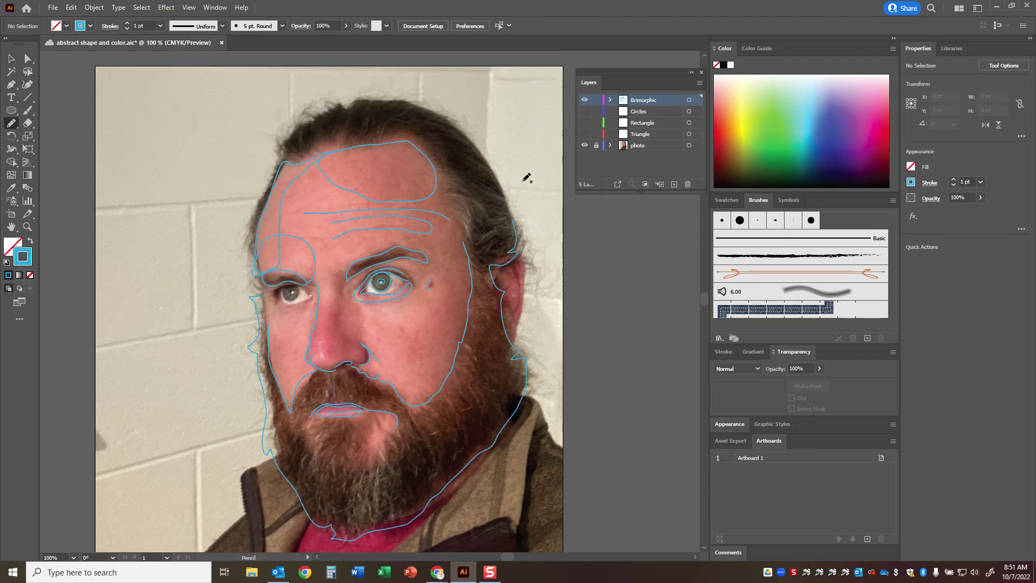
mouse_move(449, 235)
left_mouse_down()
mouse_move(470, 262)
mouse_move(470, 239)
mouse_move(512, 250)
mouse_move(450, 216)
mouse_move(416, 167)
mouse_move(358, 175)
mouse_move(345, 172)
mouse_move(345, 160)
mouse_move(279, 190)
left_mouse_up()
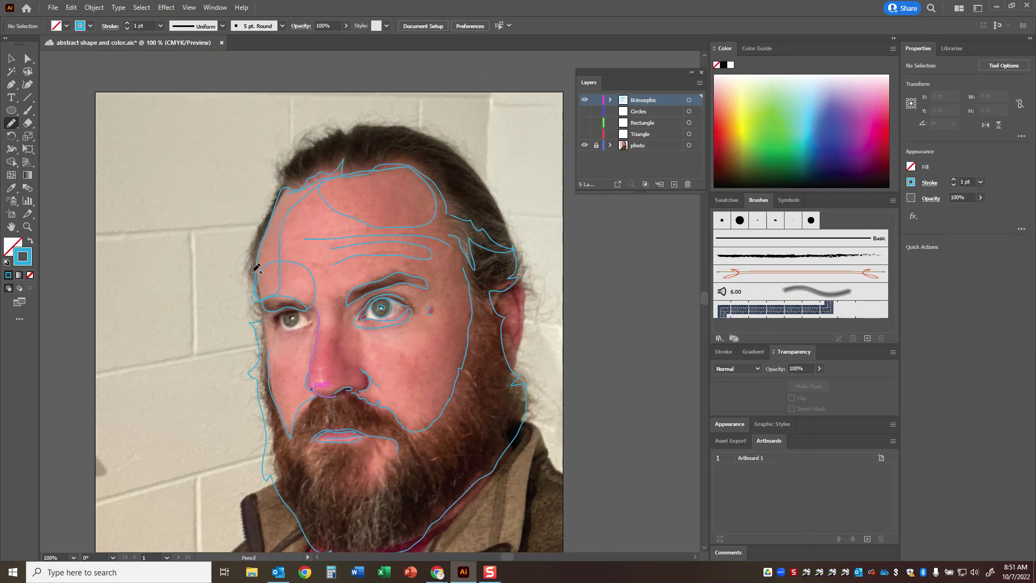
mouse_move(257, 239)
left_mouse_down()
mouse_move(279, 166)
mouse_move(316, 136)
mouse_move(382, 123)
mouse_move(434, 131)
mouse_move(461, 152)
mouse_move(506, 246)
mouse_move(527, 253)
mouse_move(513, 293)
left_mouse_up()
Trace the contours of the ear, undoing and redrawing the last stroke.
mouse_move(519, 329)
left_mouse_down()
mouse_move(502, 351)
mouse_move(507, 367)
mouse_move(521, 364)
mouse_move(534, 301)
left_mouse_up()
scroll(539, 324, "down", 3)
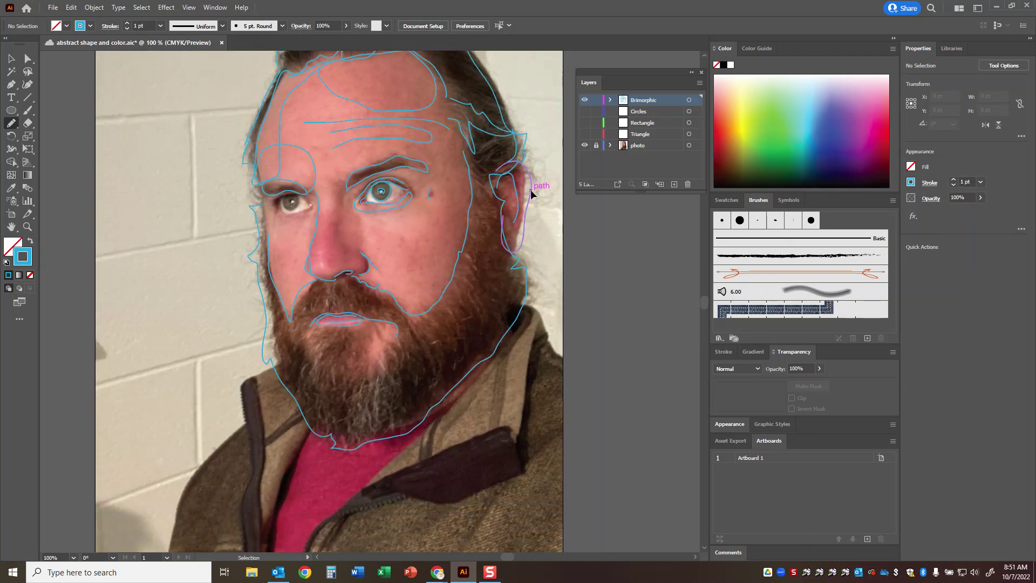
key("ctrl+z")
left_click_drag(526, 173, 523, 226)
Trace the jacket's collar, front edges and shoulders, extending the lines past the photo's lower edge.
scroll(525, 257, "down", 1)
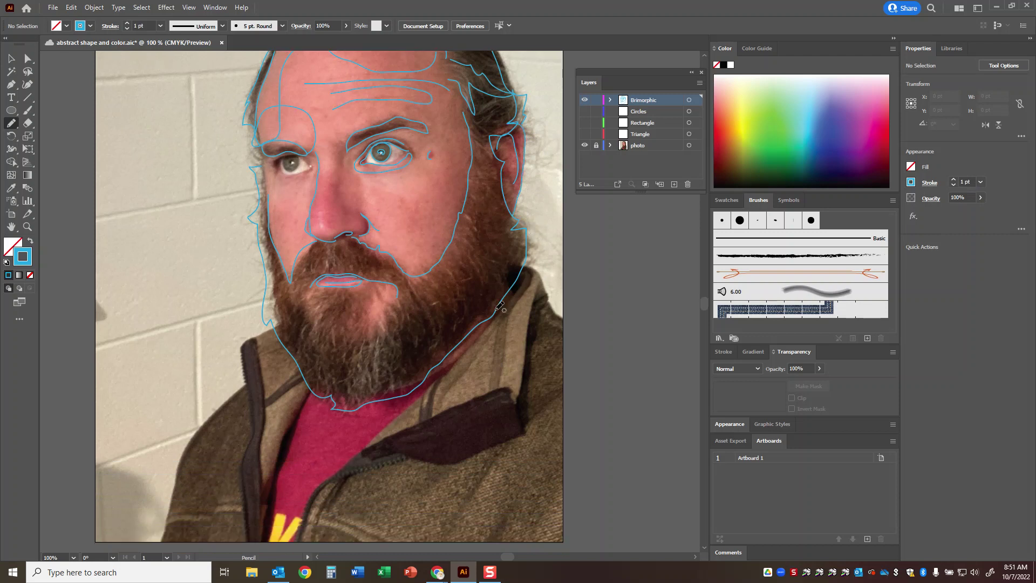
key("ctrl+minus")
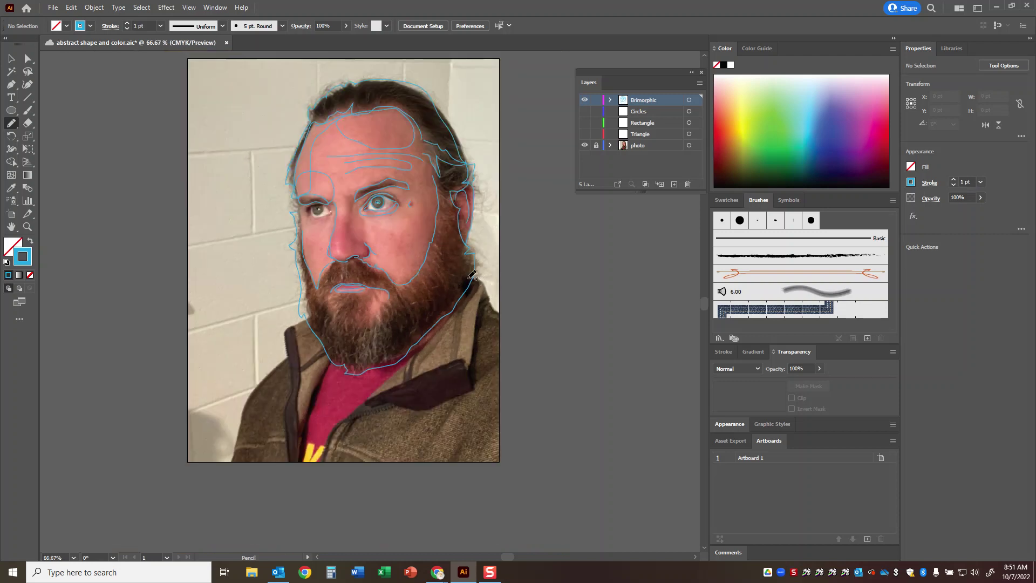
mouse_move(502, 313)
left_mouse_down()
mouse_move(479, 307)
mouse_move(470, 385)
mouse_move(432, 408)
mouse_move(375, 410)
mouse_move(332, 440)
mouse_move(328, 466)
left_mouse_up()
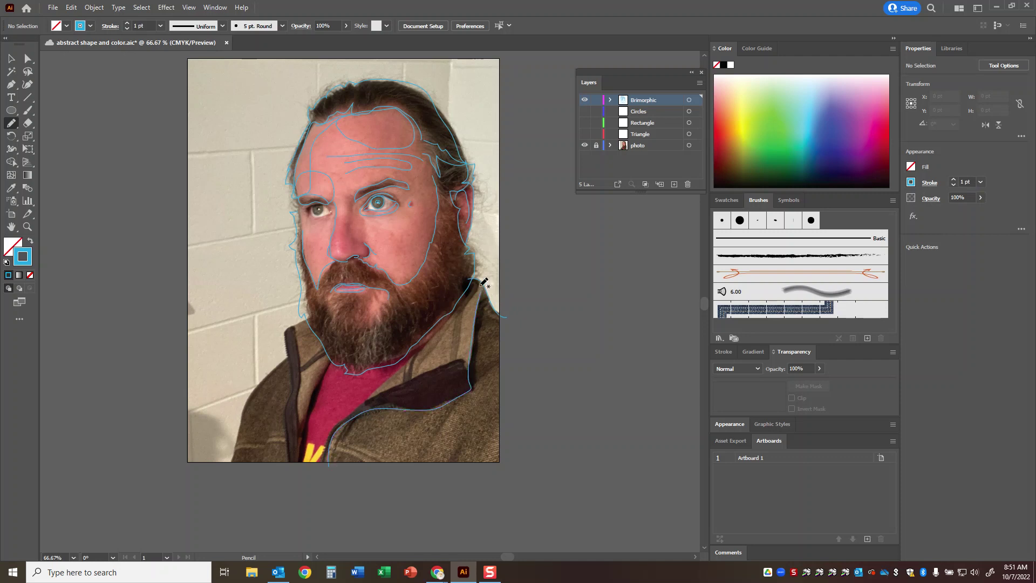
mouse_move(474, 279)
left_mouse_down()
mouse_move(468, 296)
mouse_move(380, 373)
mouse_move(335, 483)
left_mouse_up()
key("ctrl+z")
mouse_move(478, 282)
left_mouse_down()
mouse_move(447, 329)
mouse_move(338, 425)
mouse_move(327, 473)
left_mouse_up()
mouse_move(306, 462)
left_mouse_down()
mouse_move(332, 352)
mouse_move(288, 368)
mouse_move(288, 473)
left_mouse_up()
mouse_move(287, 356)
left_mouse_down()
mouse_move(240, 423)
mouse_move(227, 474)
left_mouse_up()
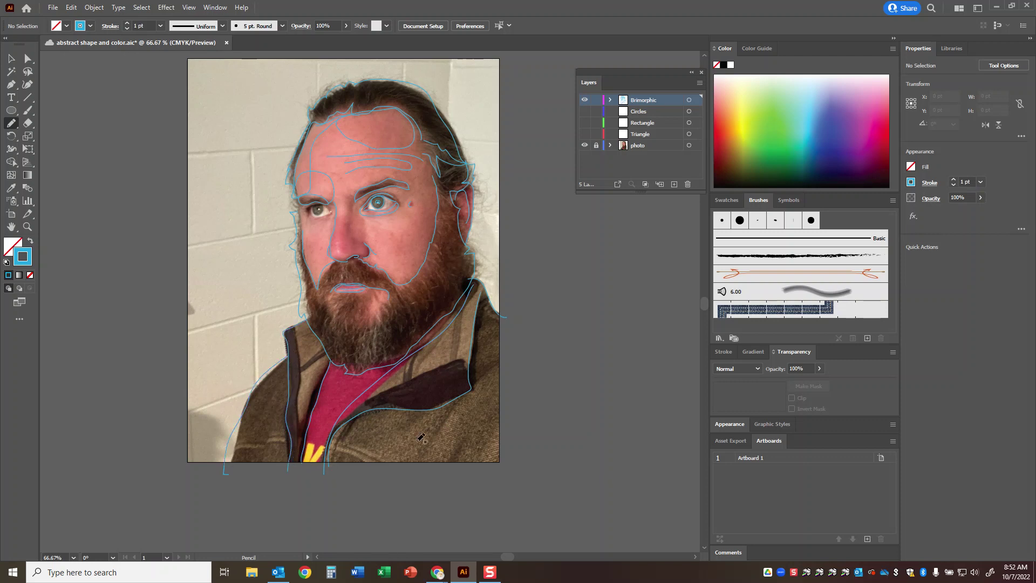
Hide the photo layer to check the line drawing, and show the photo again.
left_click(584, 145)
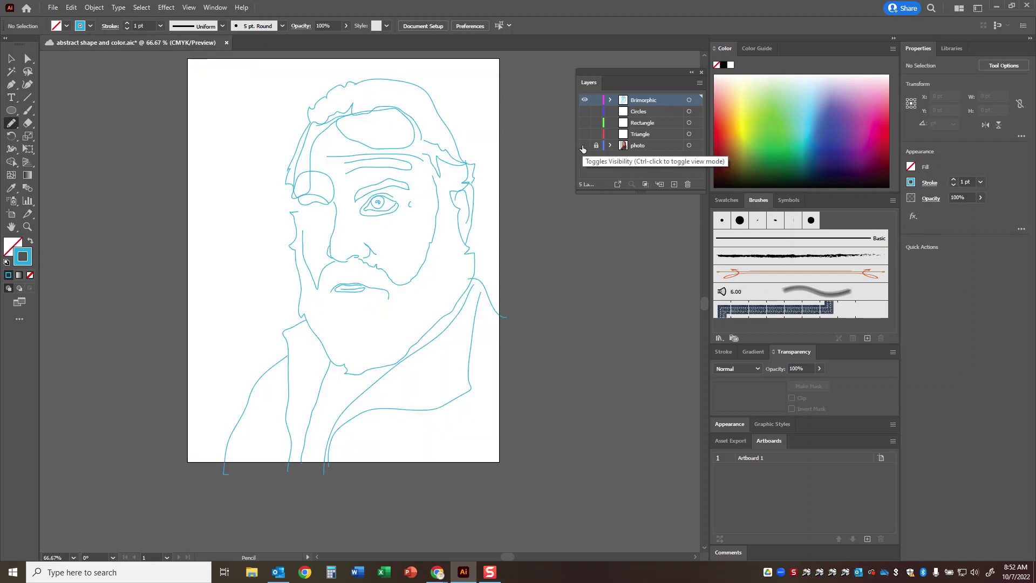
left_click(584, 145)
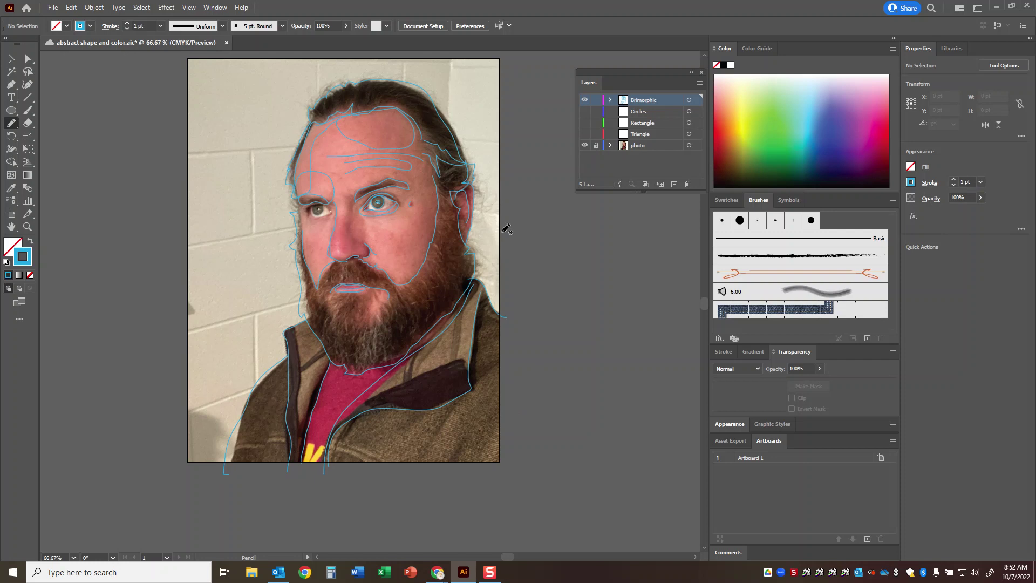
Trace the upper lid and outer corner of the far eye, and draw a spiral at its pupil highlight.
key("ctrl+1")
key("ctrl+equal")
key("ctrl+equal")
left_click_drag(256, 119, 380, 240)
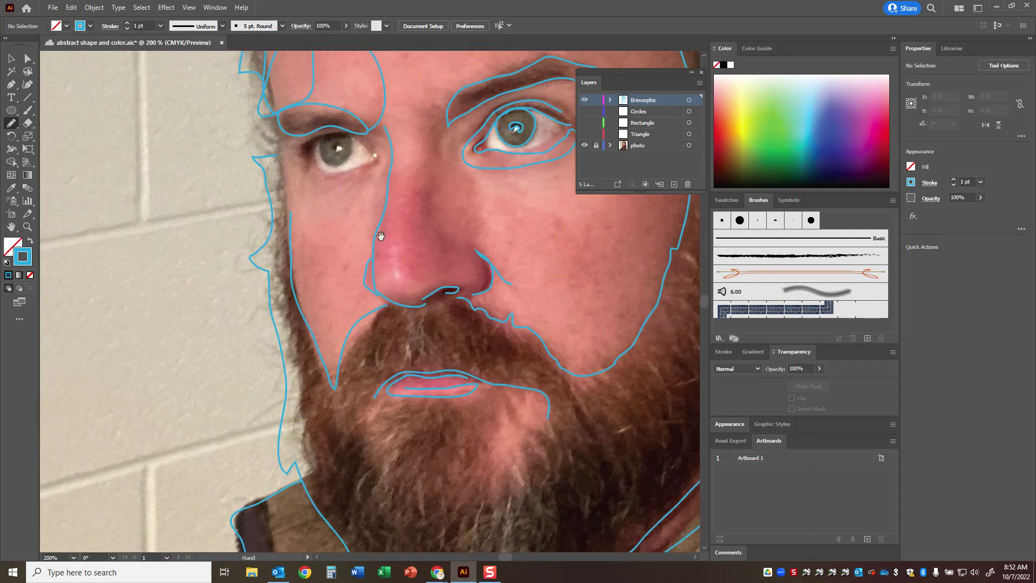
key("ctrl+equal")
left_click_drag(342, 155, 351, 286)
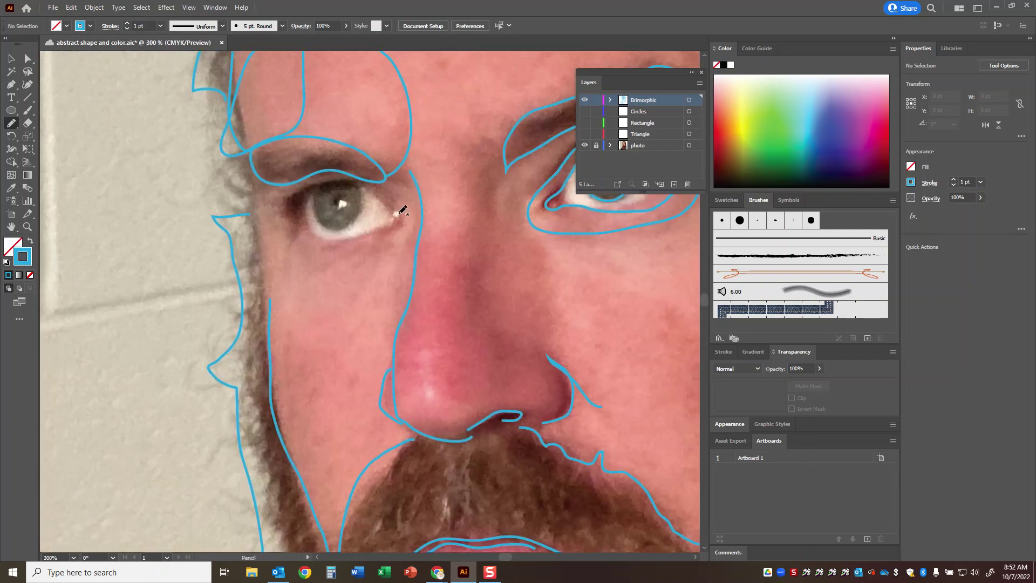
mouse_move(363, 187)
left_mouse_down()
mouse_move(318, 192)
mouse_move(292, 232)
mouse_move(279, 210)
mouse_move(318, 186)
mouse_move(362, 183)
left_mouse_up()
left_click_drag(338, 205, 346, 198)
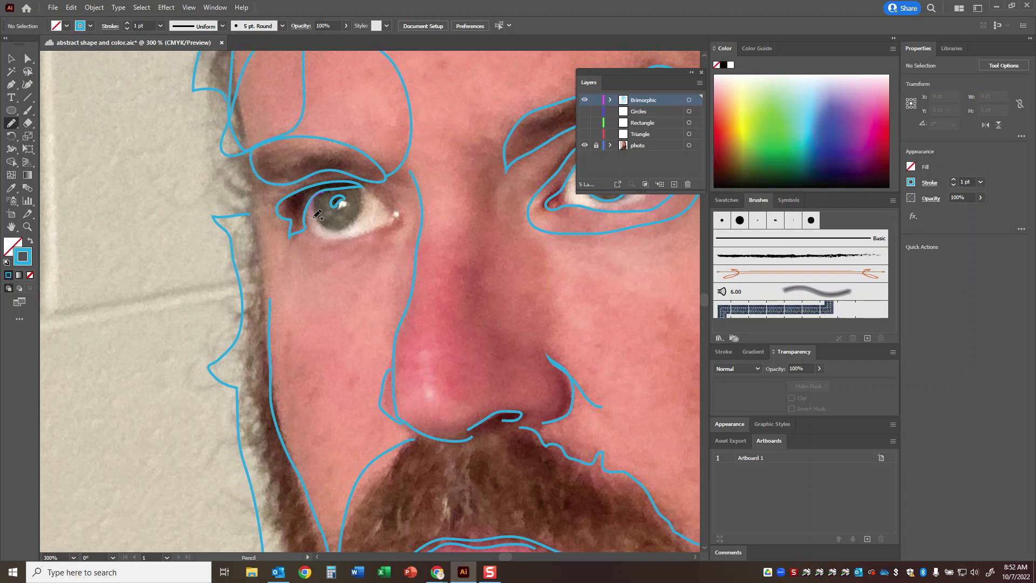
Trace the iris, inner corner, under-eye bag and lid crease of the far eye.
left_click_drag(360, 186, 363, 187)
left_click_drag(365, 188, 386, 201)
mouse_move(339, 272)
left_mouse_down()
mouse_move(374, 267)
mouse_move(404, 233)
left_mouse_up()
left_click_drag(392, 172, 394, 172)
Trace the shadow shape along the near side of the nose and a rounded shape over the near nostril wing.
scroll(594, 243, "down", 2)
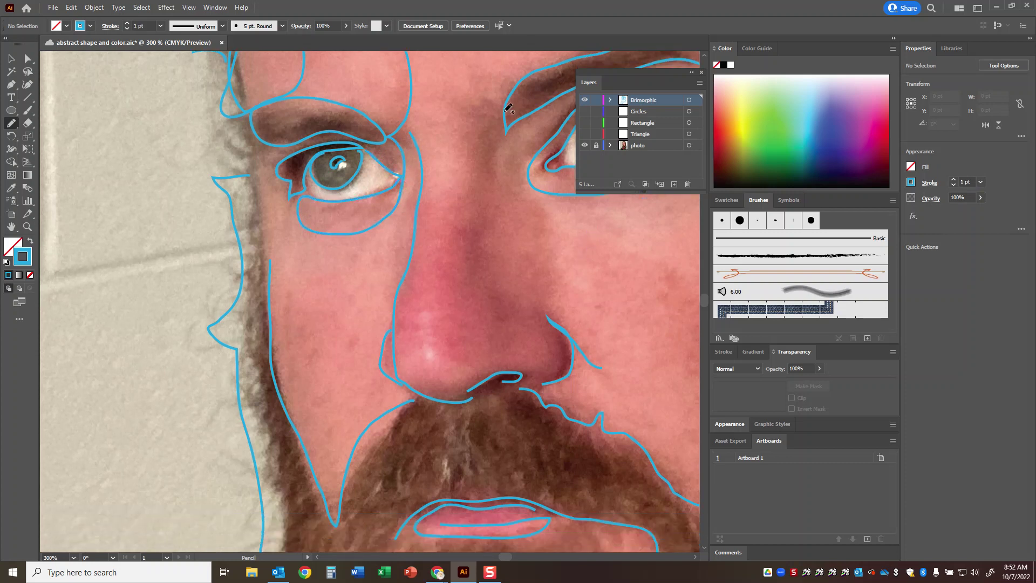
left_click_drag(461, 140, 464, 246)
left_click_drag(496, 156, 507, 130)
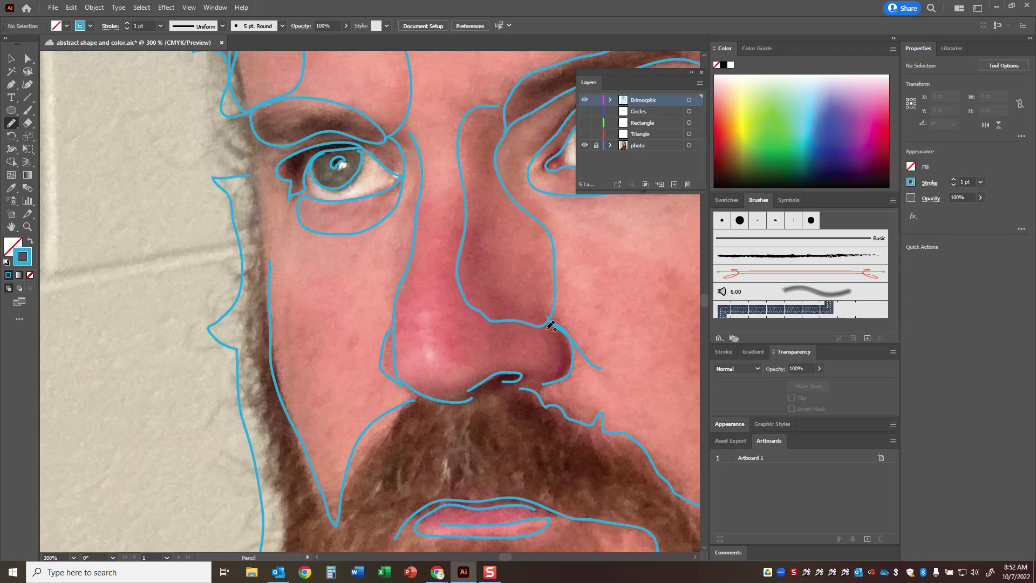
left_click_drag(560, 379, 565, 338)
key("ctrl+z")
mouse_move(485, 378)
left_mouse_down()
mouse_move(566, 366)
mouse_move(564, 325)
left_mouse_up()
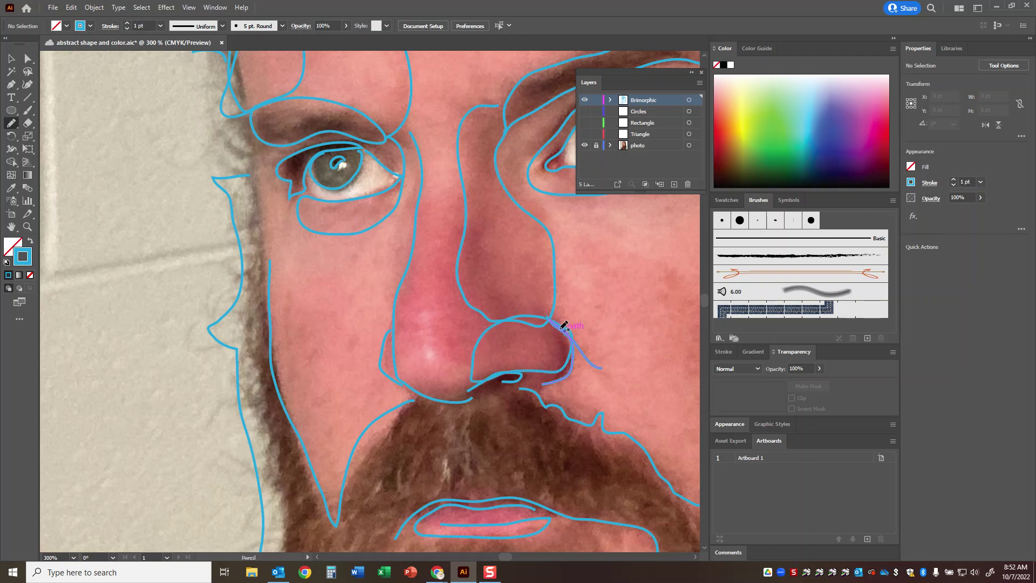
Trace a large rounded contour around the eye nearer the ear, enclosing the mole and upper cheek.
key("ctrl+minus")
key("ctrl+minus")
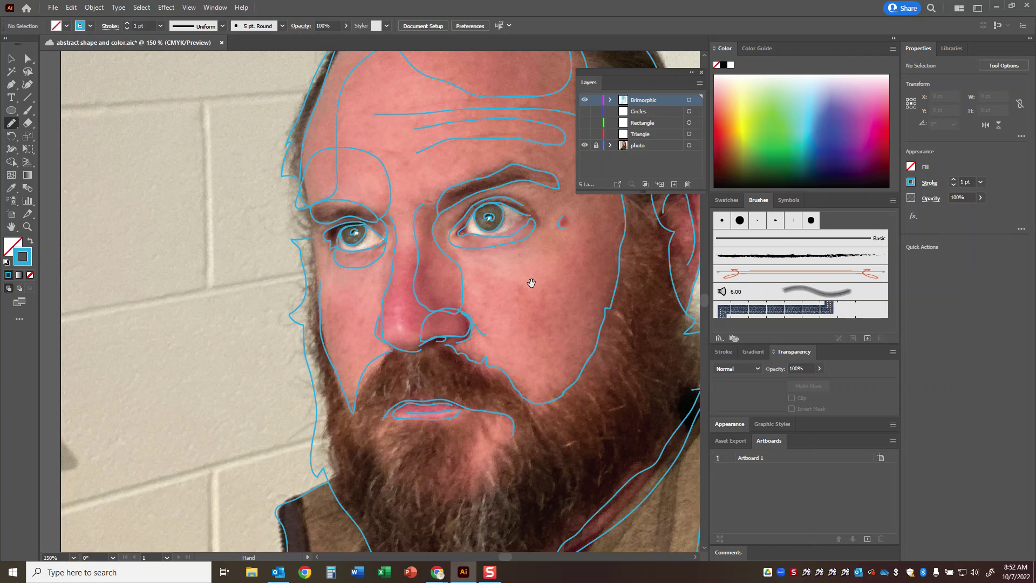
left_click_drag(527, 280, 473, 325)
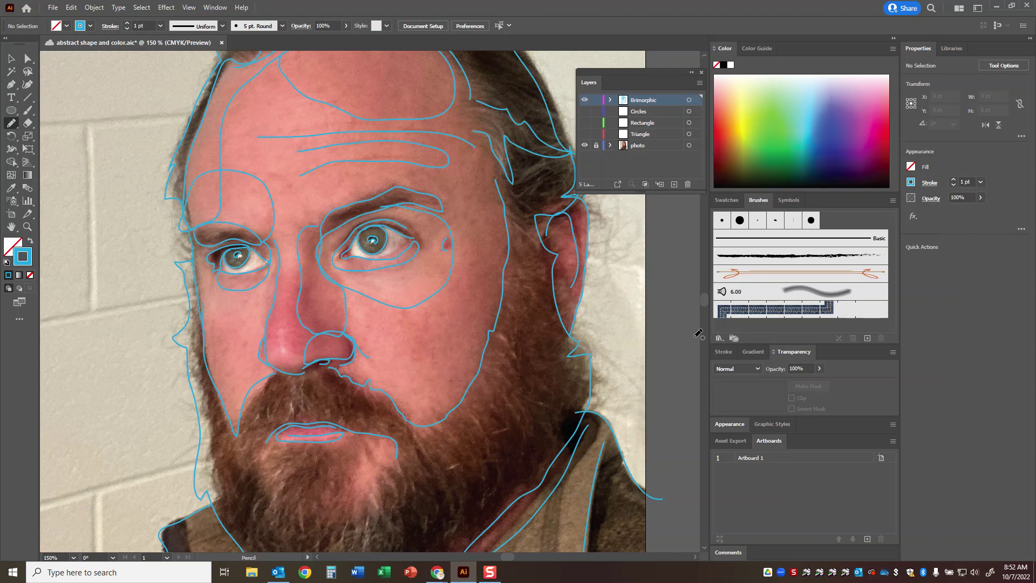
Hide the photo layer and select all the traced paths.
left_click(583, 145)
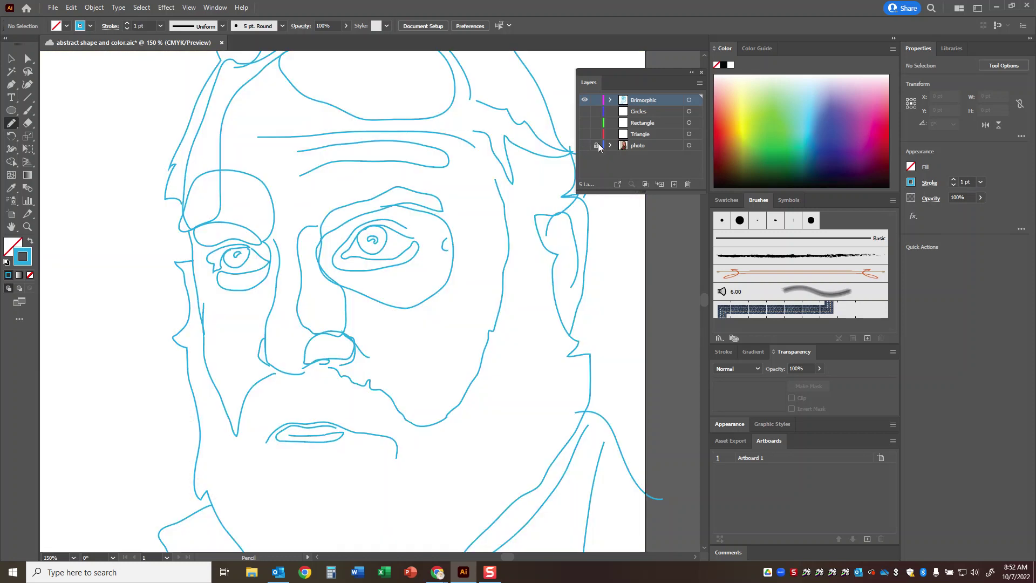
key("ctrl+a")
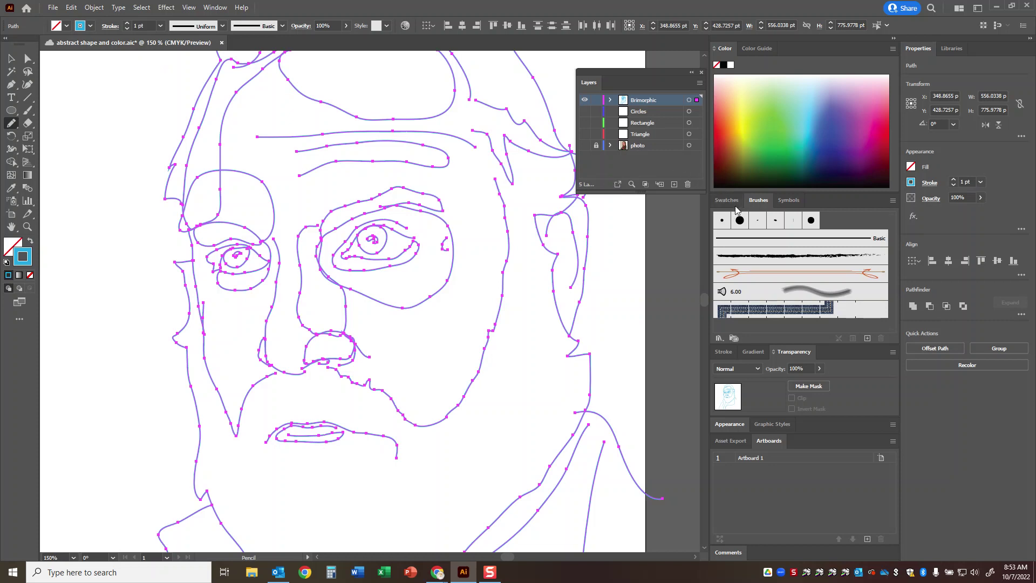
Attach the Brushes panel beneath the floating Layers panel and lengthen it to show all its brushes.
left_click_drag(756, 201, 587, 215)
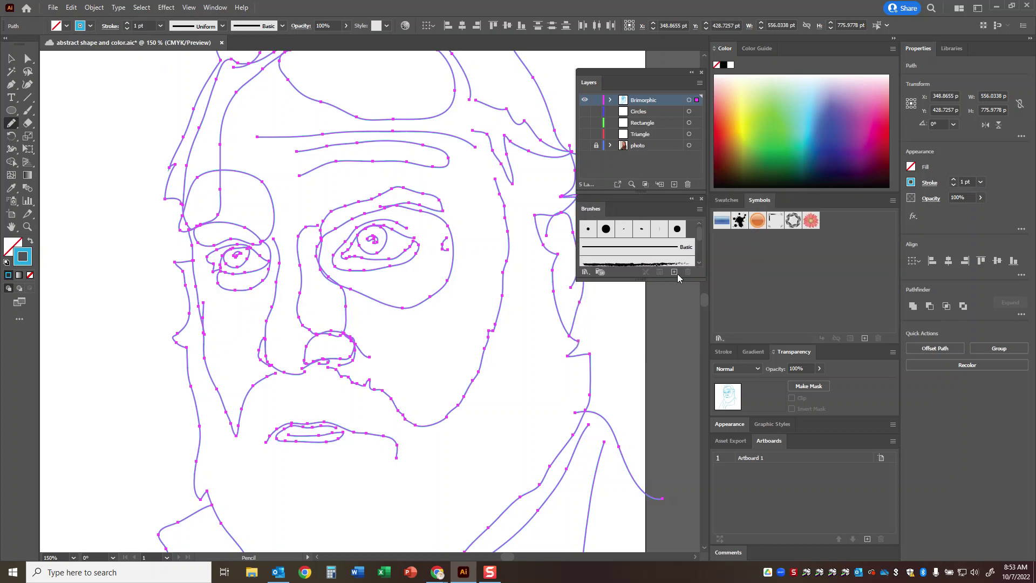
left_click_drag(693, 279, 693, 366)
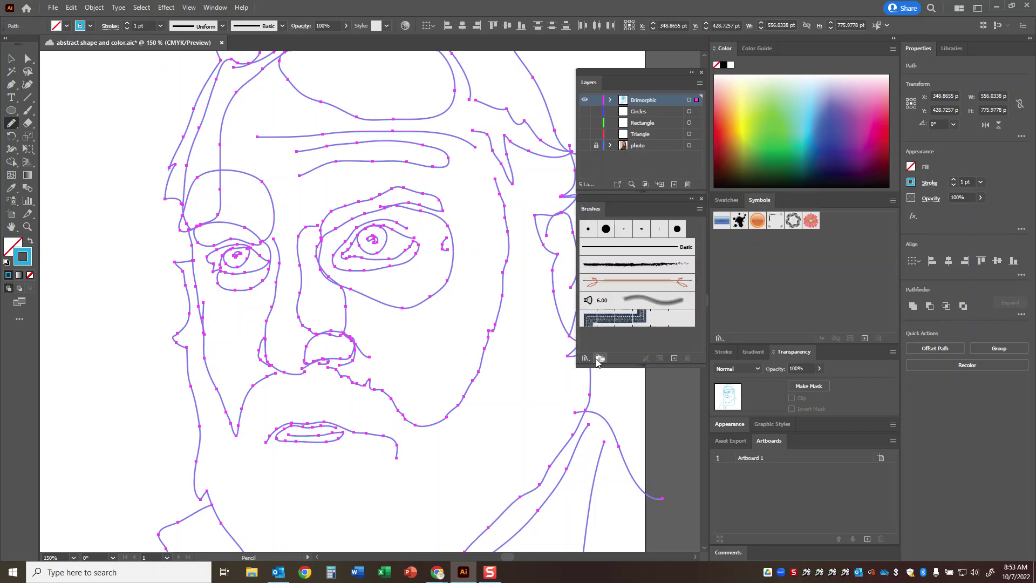
Open the Artistic_Calligraphic brush library and apply the 3 pt. Oval brush to the selected traced paths.
left_click(585, 357)
mouse_move(644, 407)
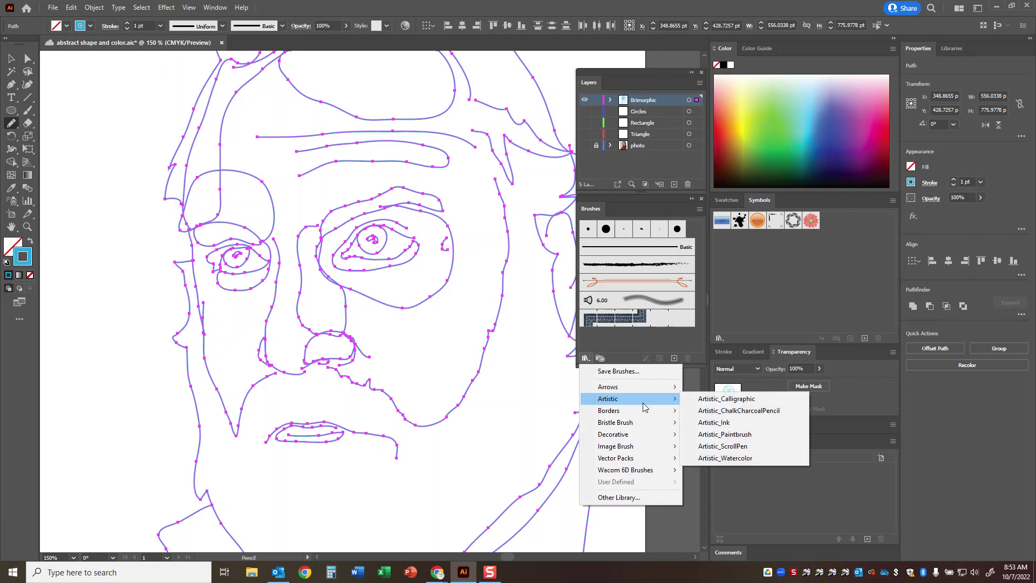
left_click(703, 399)
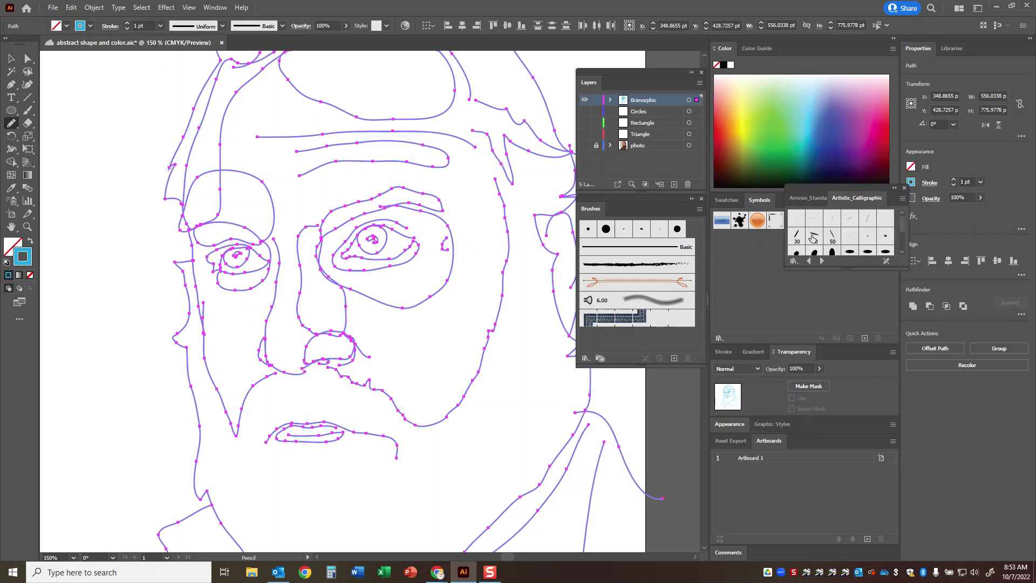
left_click(839, 221)
left_click(855, 219)
left_click(868, 239)
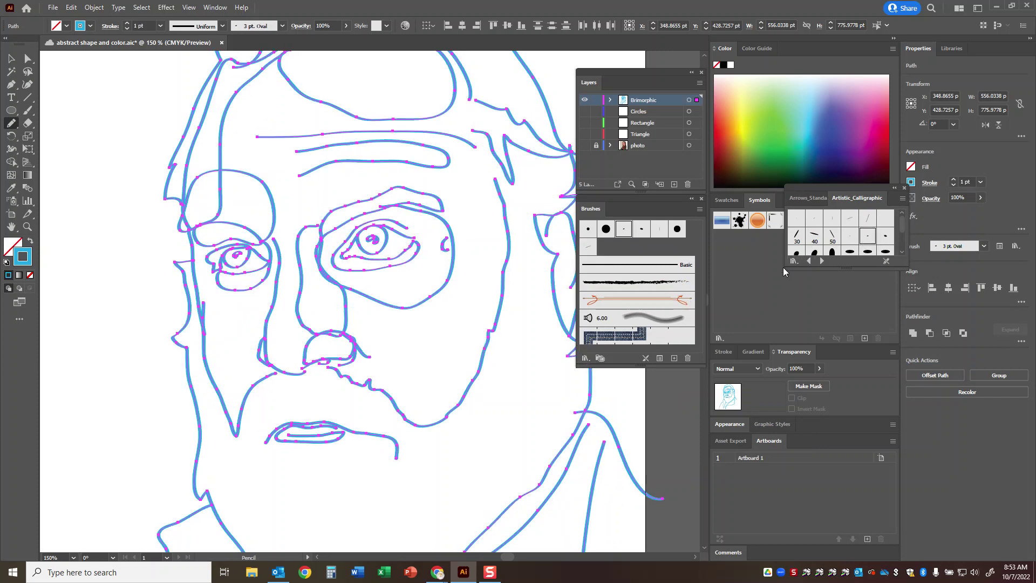
Enlarge the brush library, switch it to Arrows_Standard and apply the thick-shafted solid arrow brush to the traced paths.
mouse_move(786, 269)
left_mouse_down()
mouse_move(727, 302)
mouse_move(723, 349)
left_mouse_up()
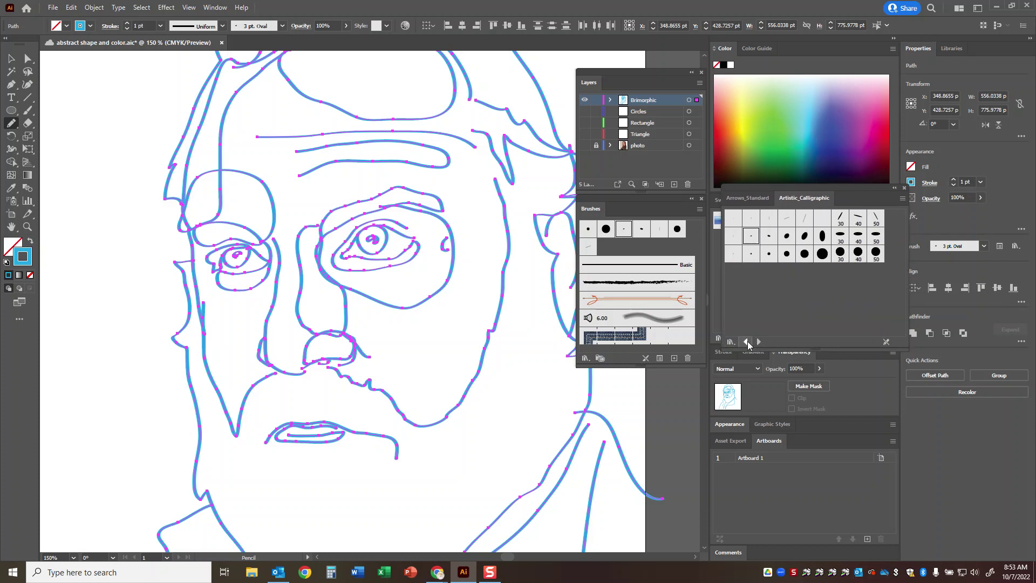
left_click(747, 342)
left_click(747, 342)
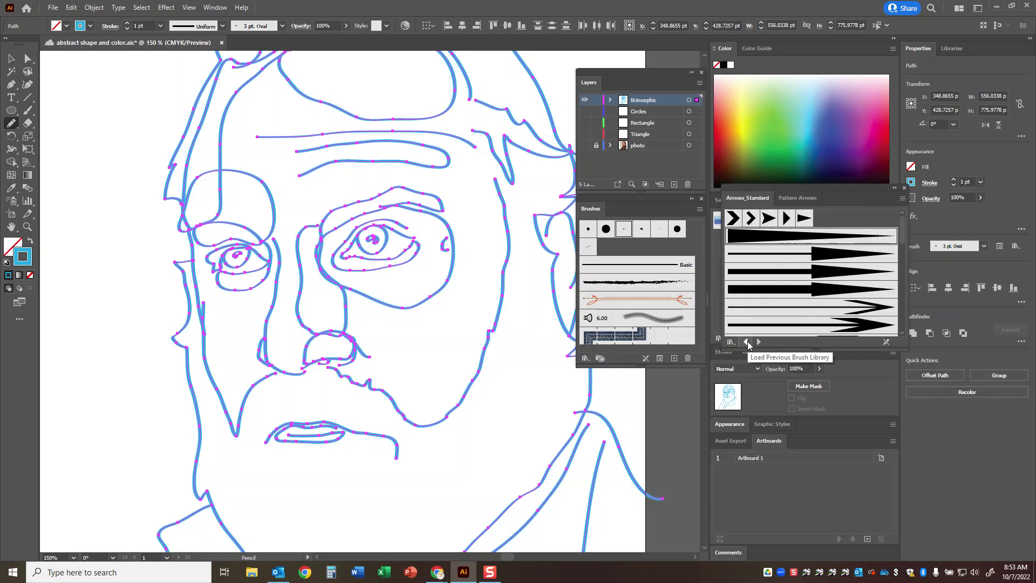
left_click(781, 271)
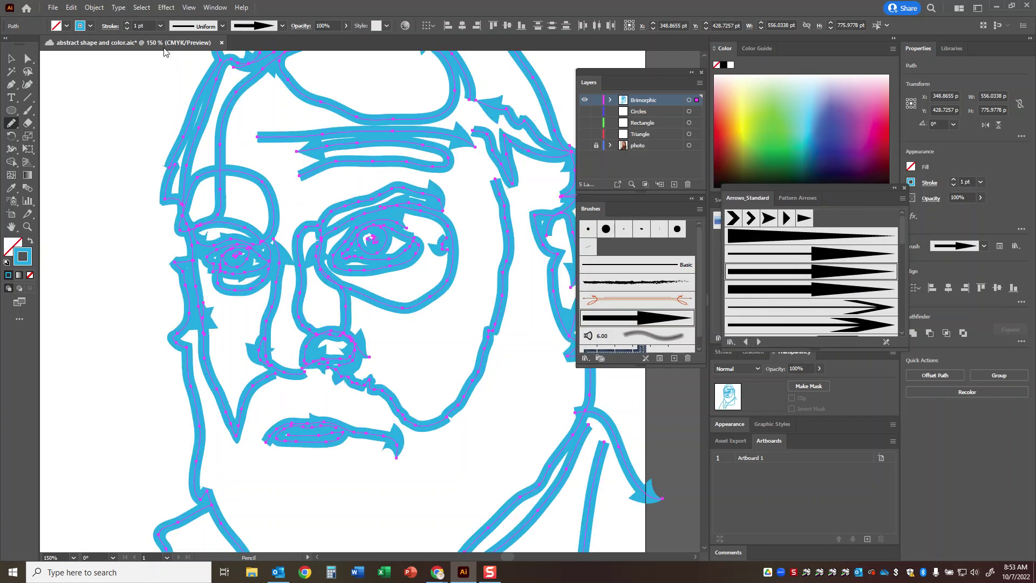
Reduce the traced paths' stroke weight to 0.25 pt, deselect them and save the document.
left_click(128, 28)
left_click(128, 28)
left_click(128, 28)
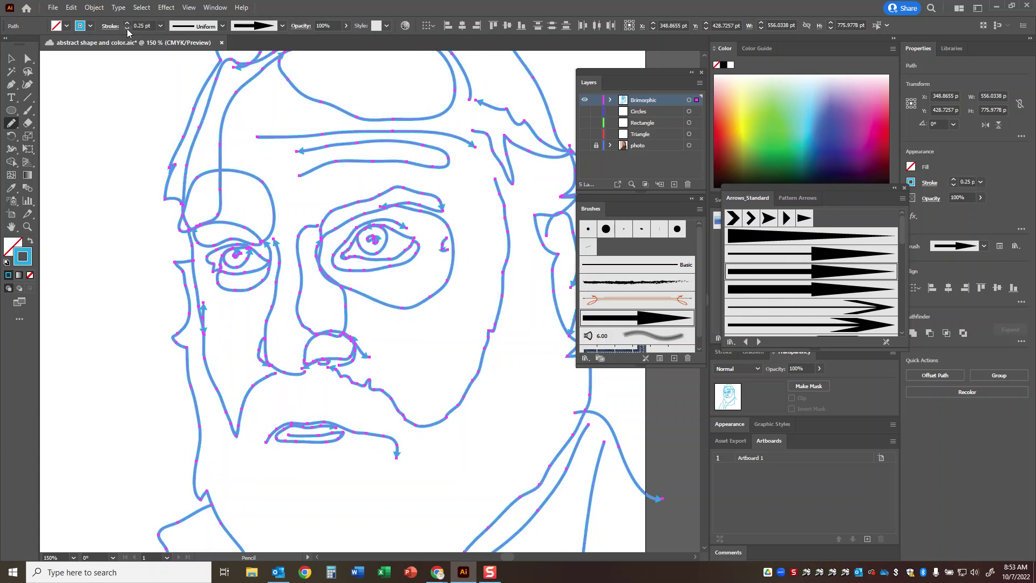
left_click(13, 59)
left_click(98, 76)
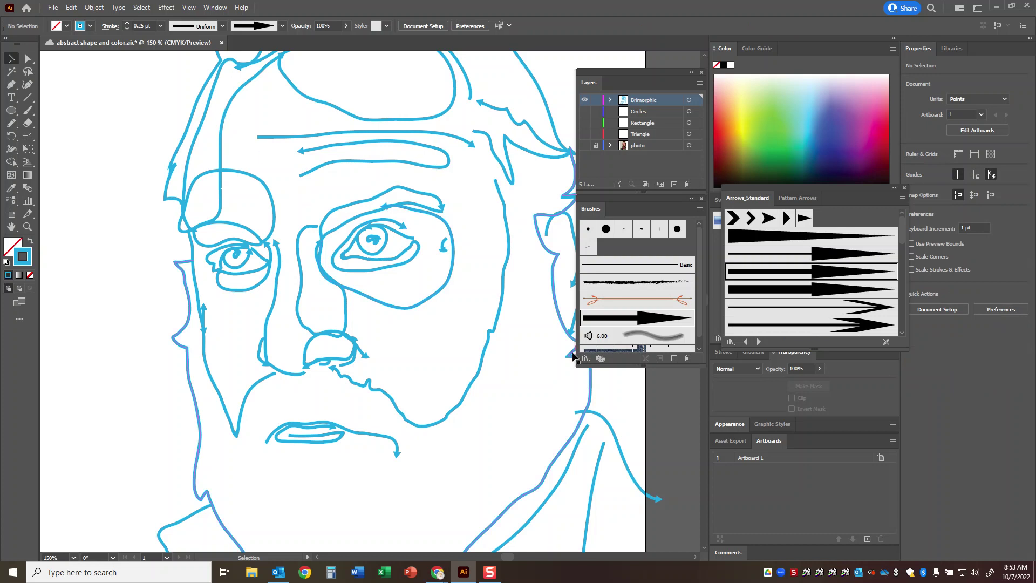
key("ctrl+s")
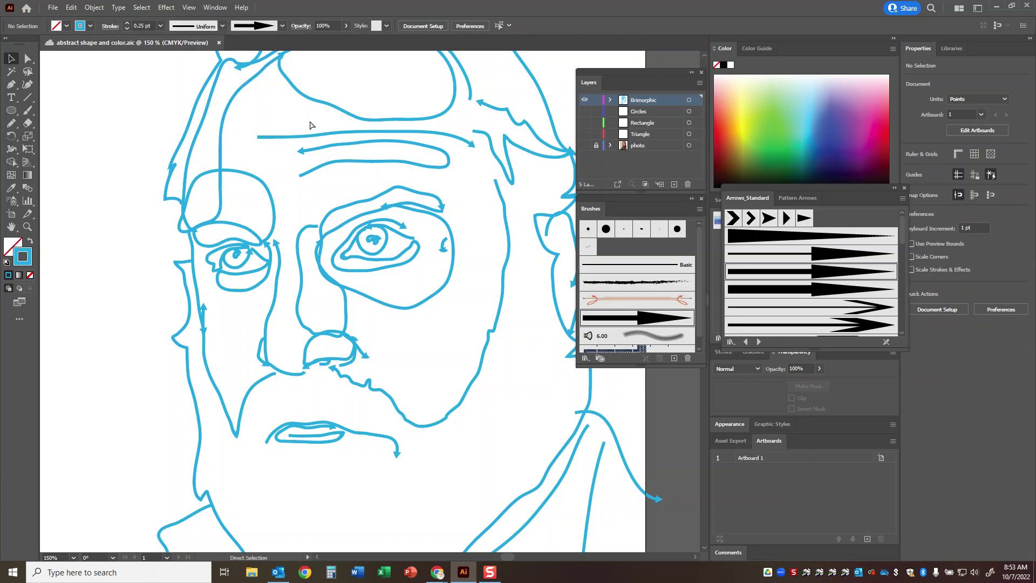
Hide the biomorphic line layer and show the Triangle and photo layers.
key("ctrl+0")
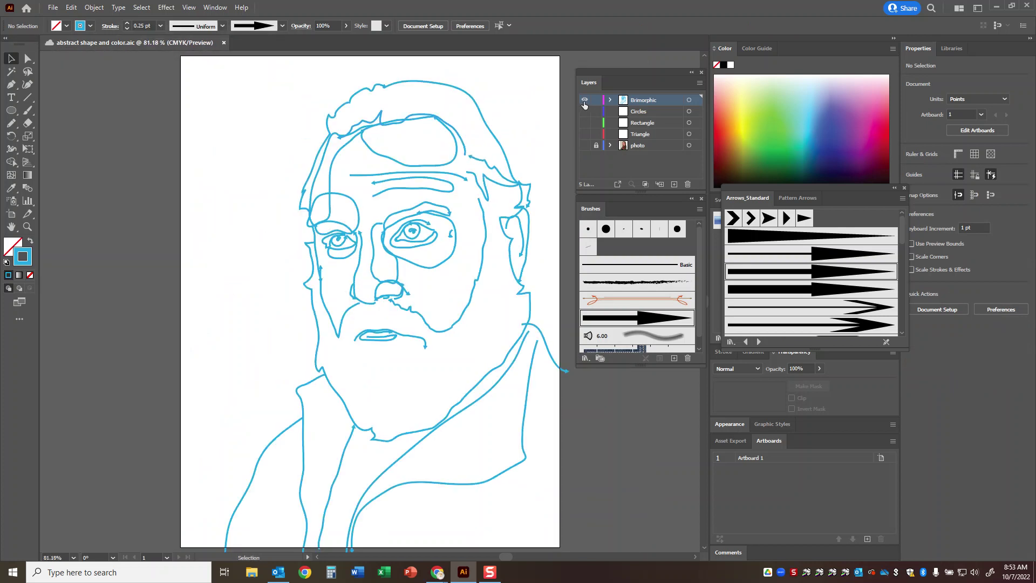
key("ctrl+y")
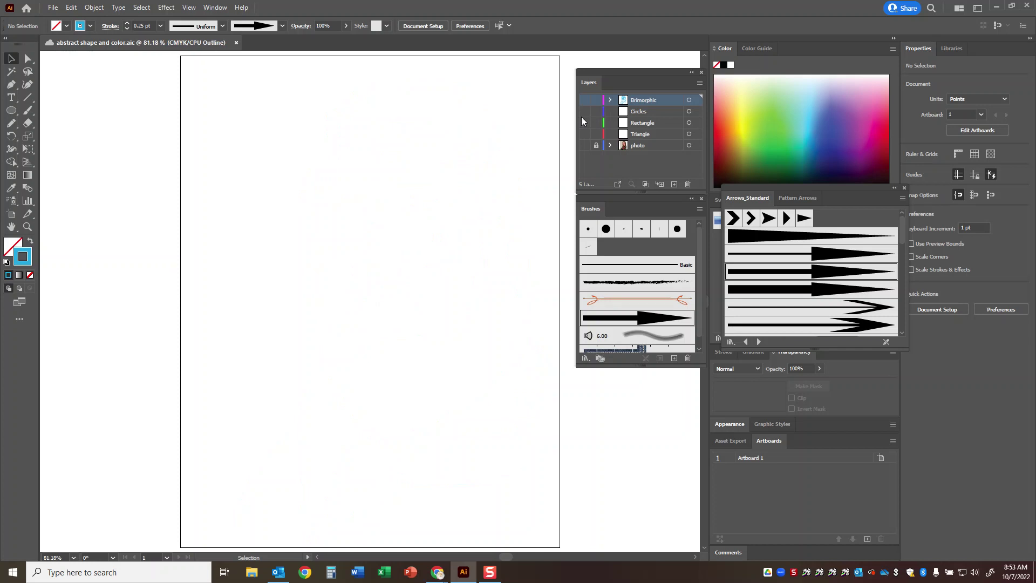
key("ctrl+y")
left_click(584, 134)
left_click(584, 146)
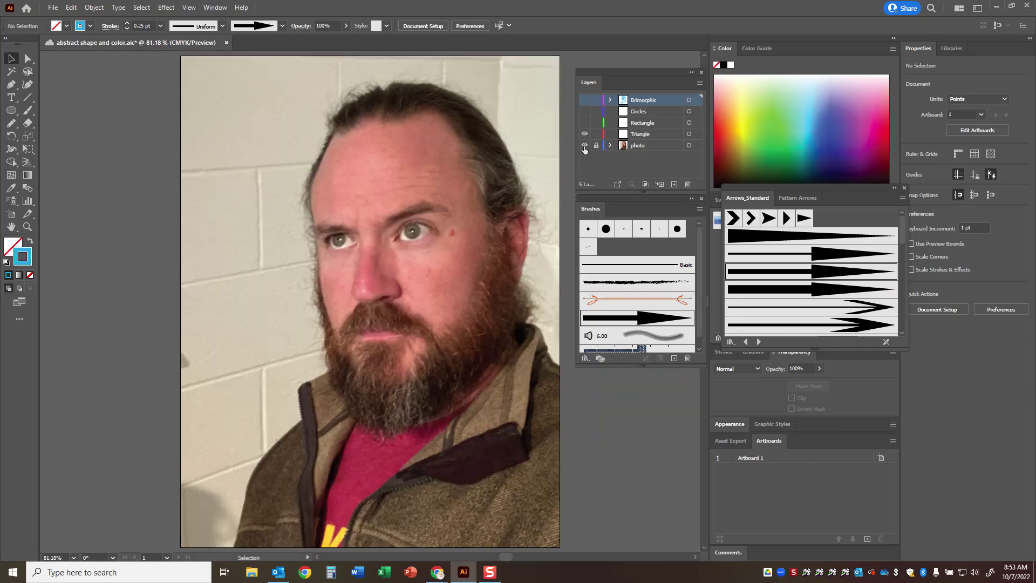
Make the Triangle layer active and choose a purple stroke colour.
left_click(655, 135)
double_click(25, 256)
mouse_move(538, 246)
left_mouse_down()
mouse_move(529, 260)
mouse_move(530, 243)
left_mouse_up()
left_click(632, 218)
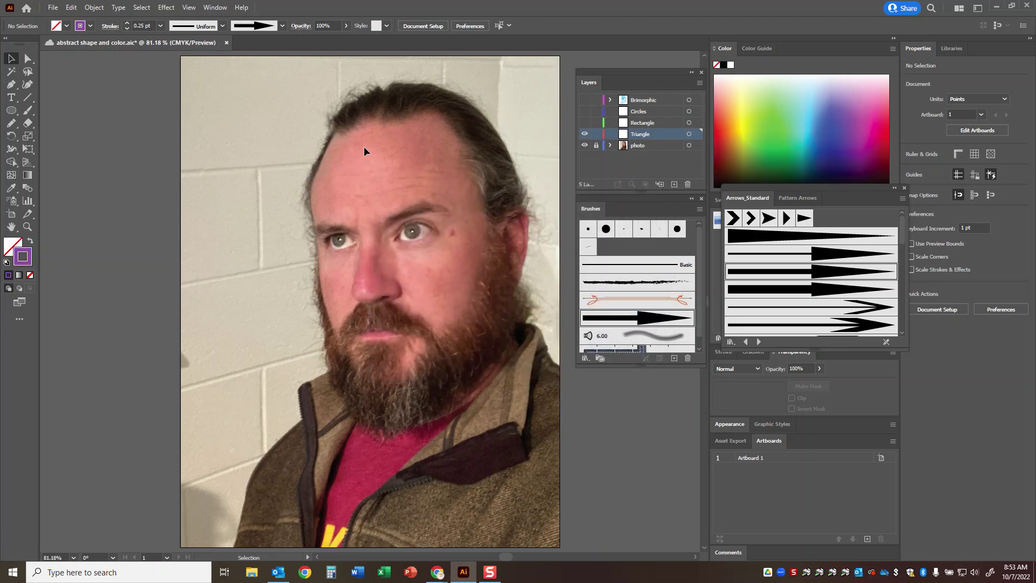
Draw a thin triangle about 73 by 29 pt with the Pen tool over the lower part of the eyebrow nearer the ear.
key("p")
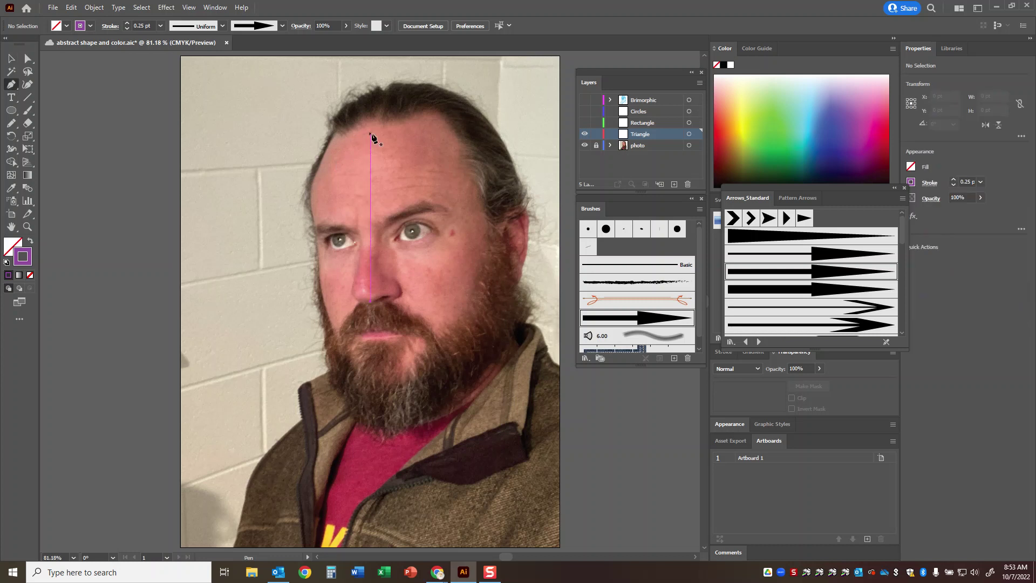
key("ctrl+plus")
key("ctrl+plus")
left_click_drag(438, 178, 286, 269)
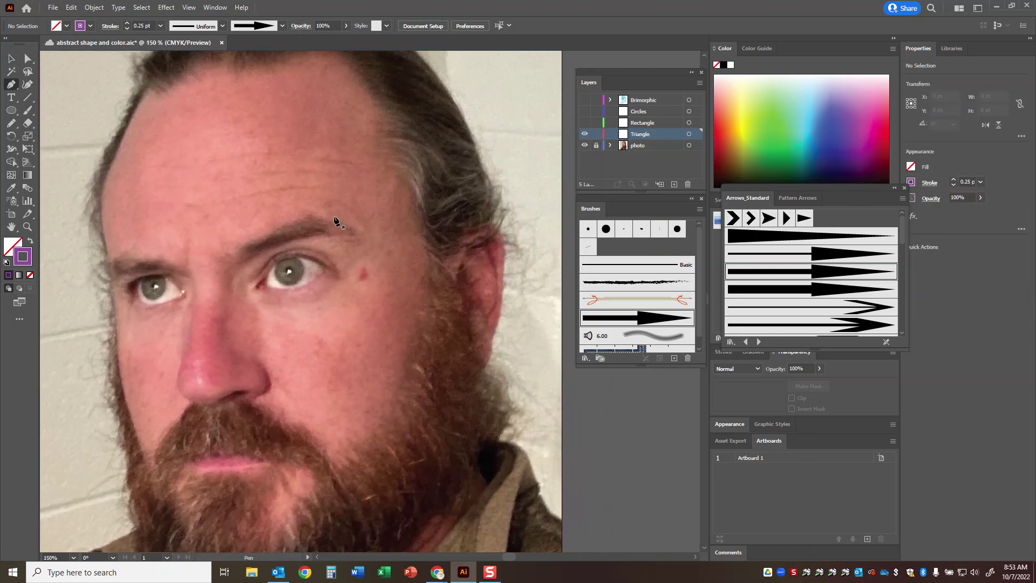
left_click(240, 246)
left_click(322, 231)
key("Escape")
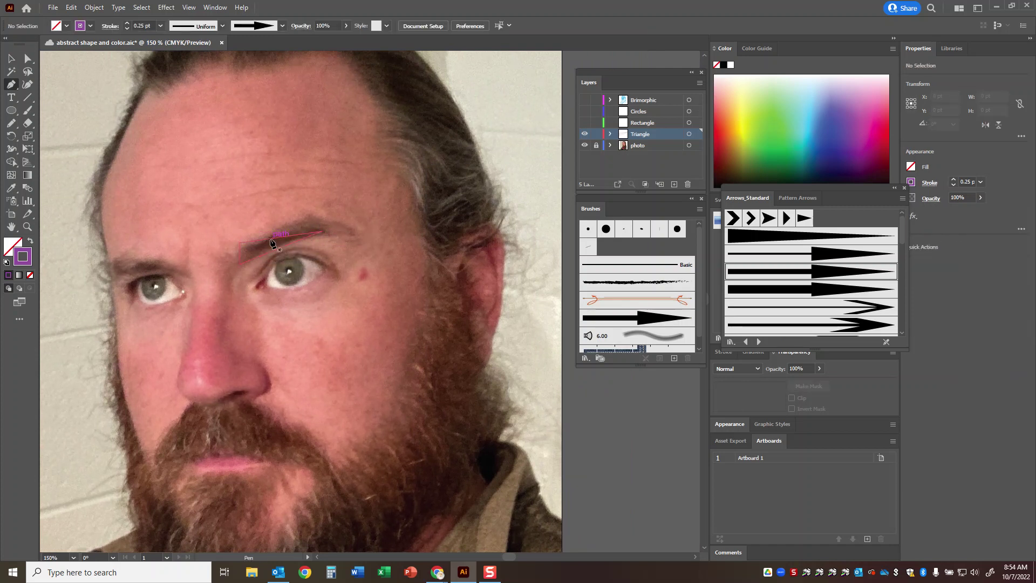
left_click(274, 241, "ctrl")
Set the eyebrow triangle's stroke to 1 pt magenta and deselect it.
key("v")
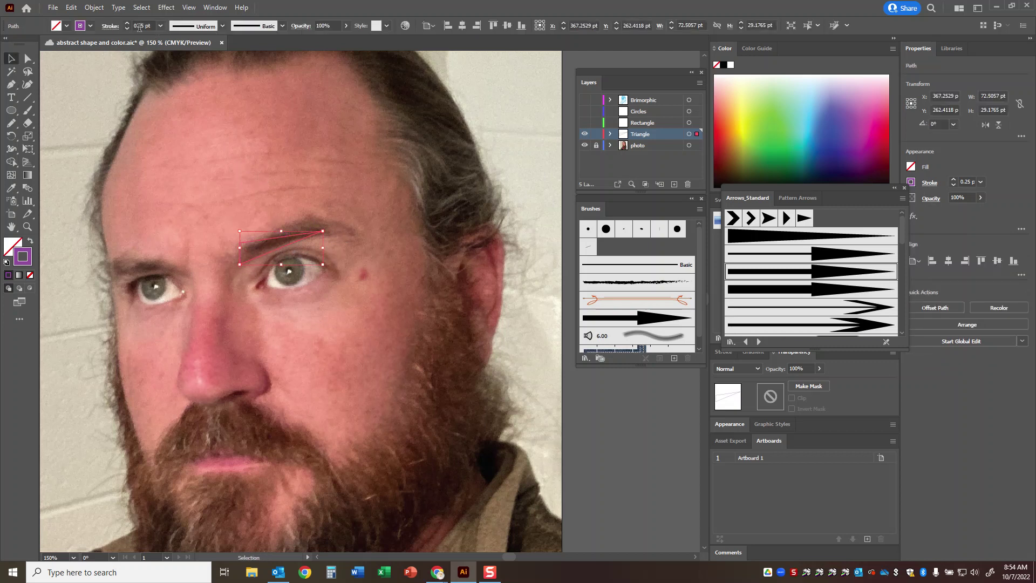
left_click(127, 24)
left_click(434, 173)
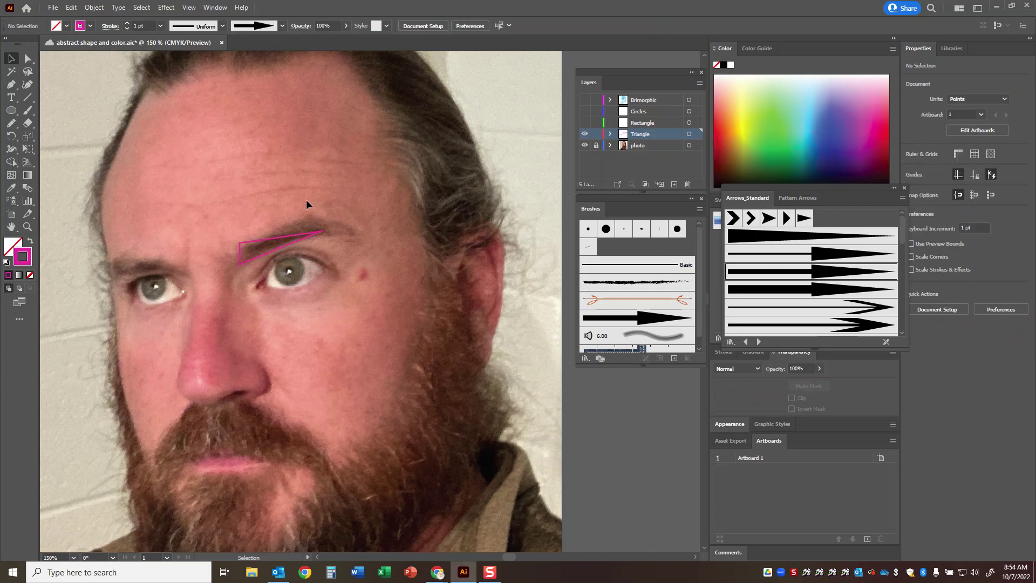
Draw a long triangle over the same eyebrow, from its inner end to the arch's peak and its outer tip.
key("p")
left_click(248, 249)
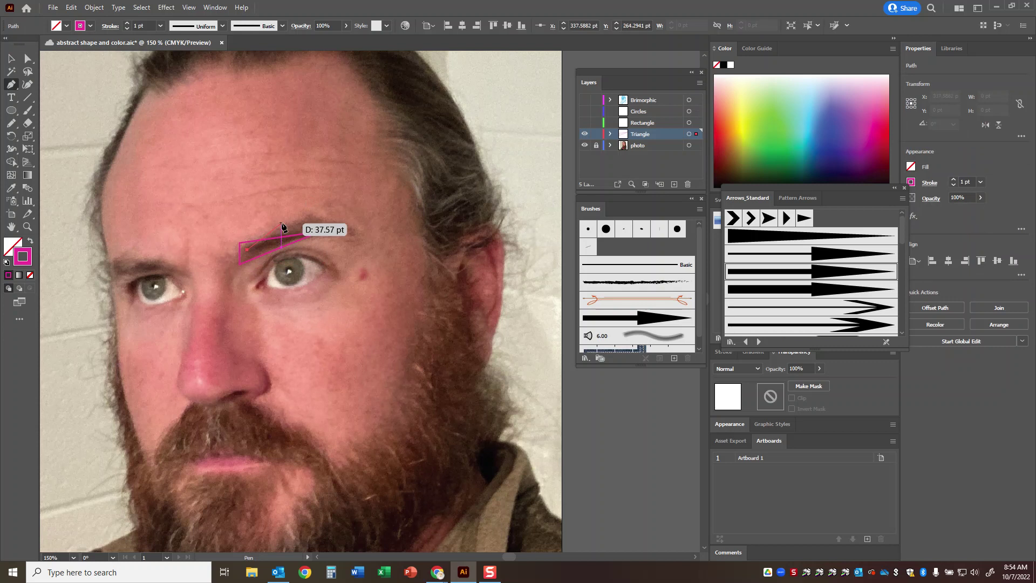
left_click(308, 211)
left_click(356, 231)
left_click(248, 249)
left_click(358, 255, "ctrl")
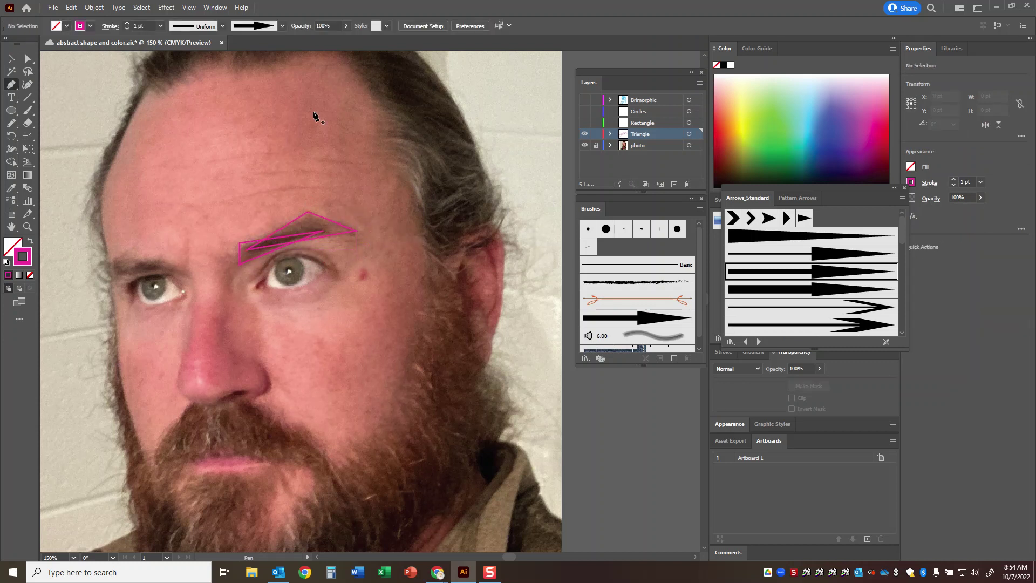
Draw a triangle above the outer end of the same eyebrow, starting from the arch's peak.
left_click(309, 212)
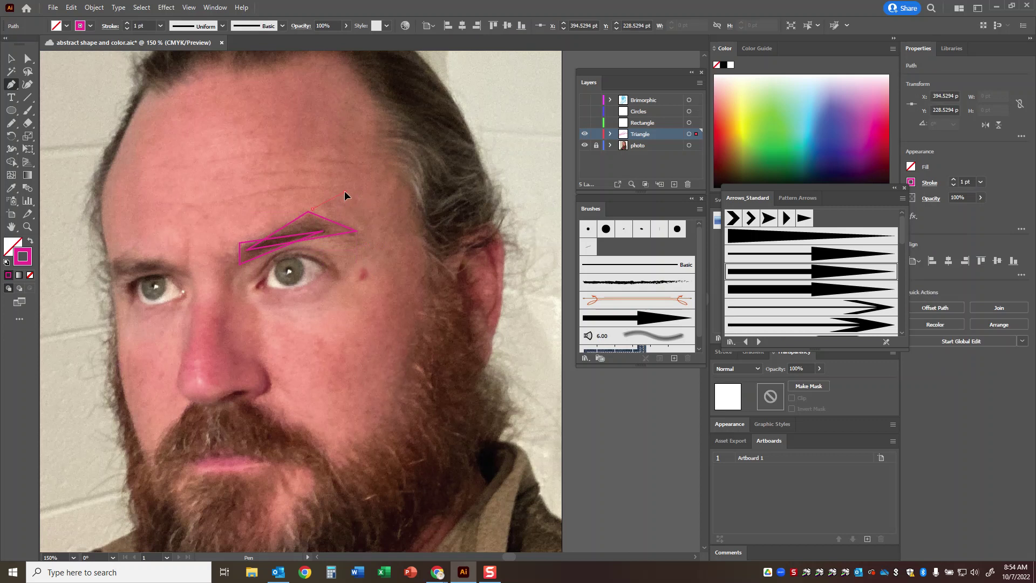
left_click(345, 192)
left_click(370, 231)
left_click(310, 212)
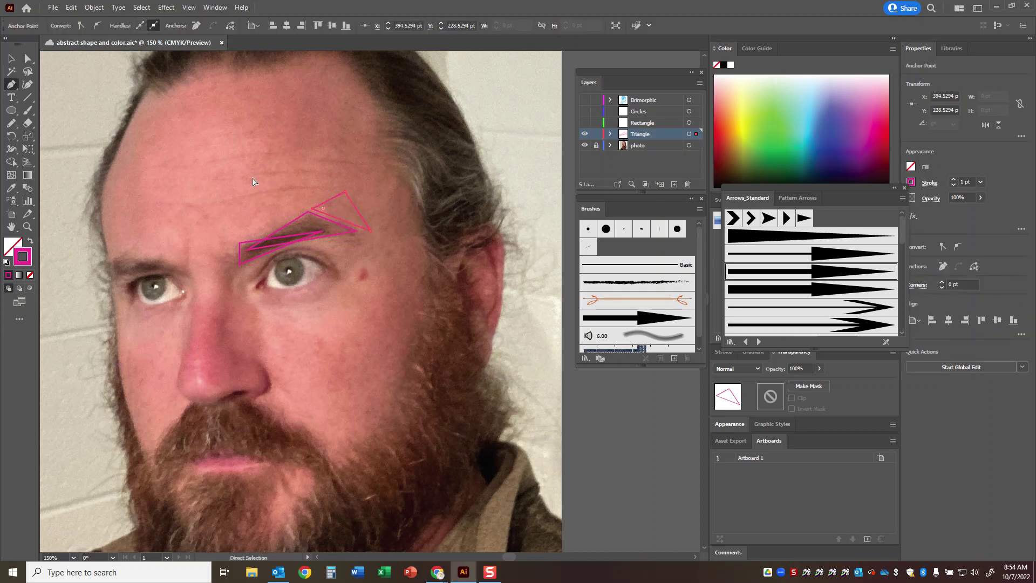
left_click(318, 275, "ctrl")
Draw a triangle over the outer half of the eye nearer the ear, pointing to its outer corner.
left_click(298, 256)
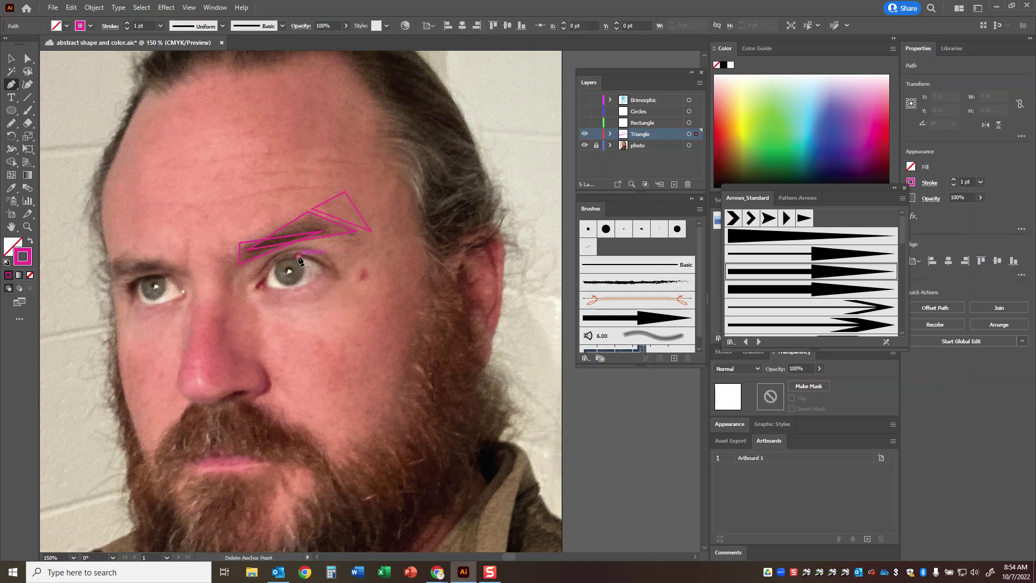
left_click(299, 288)
left_click(328, 268)
left_click(299, 255)
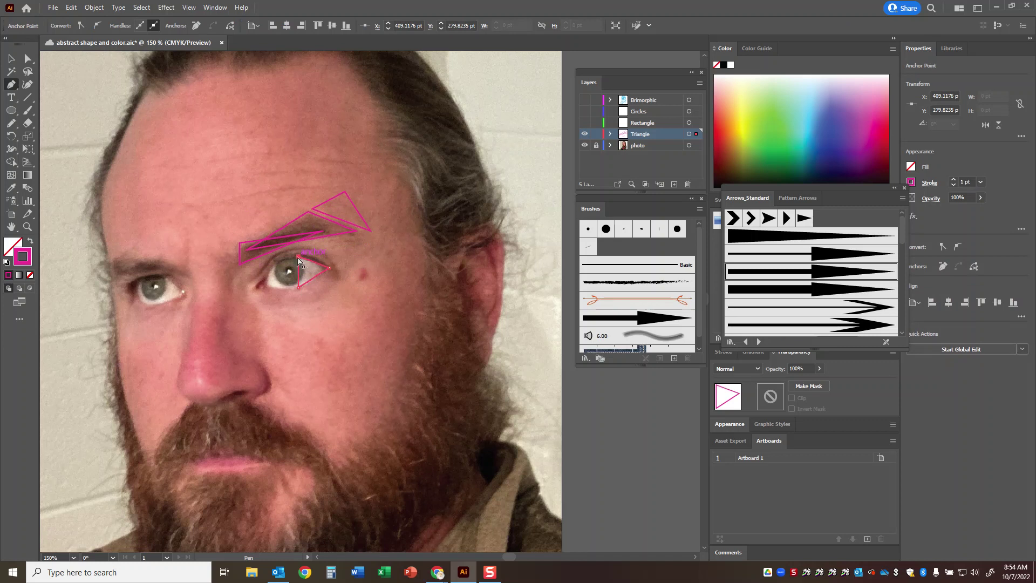
left_click(291, 274, "ctrl")
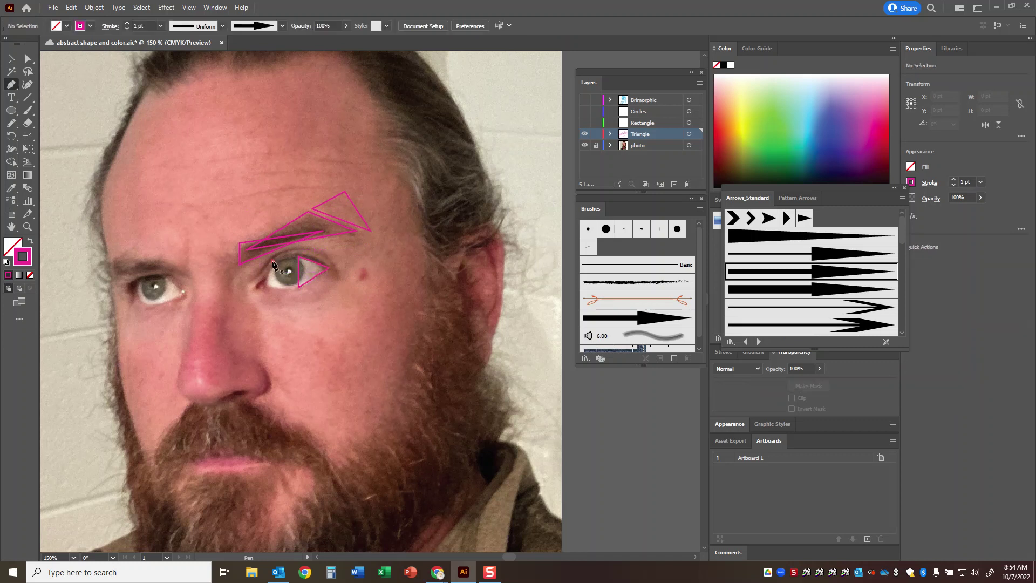
Draw one triangle over the inner half of the eye nearer the ear and a wide downward-pointing one beneath it.
left_click(273, 264)
left_click(288, 291)
left_click(262, 286)
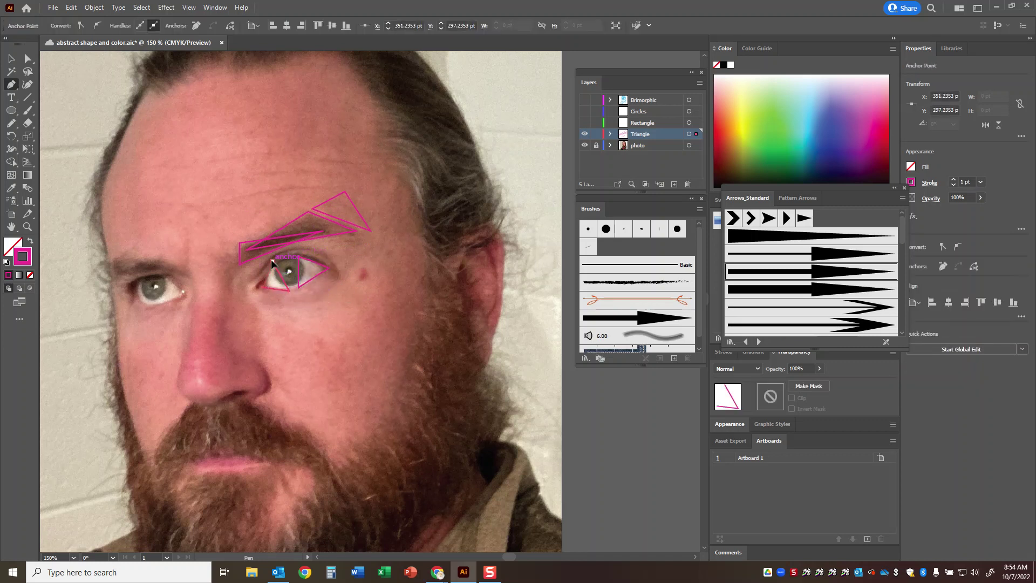
left_click(272, 263)
left_click(274, 292, "ctrl")
mouse_move(247, 289)
left_mouse_down()
mouse_move(278, 308)
mouse_move(323, 295)
mouse_move(246, 288)
left_mouse_up()
left_click(219, 292, "ctrl")
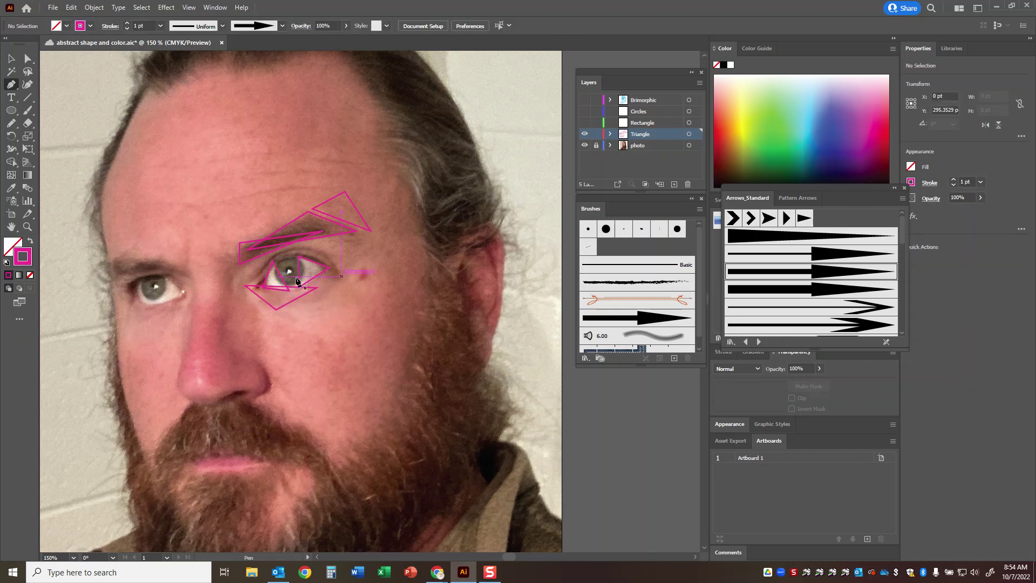
Draw a tall, narrow triangle along the side of the nose, from the bridge down to the nostril wing.
left_click(225, 268)
left_click(224, 354)
left_click(263, 365)
left_click(224, 269)
Draw a small triangle at the inner end of the far eyebrow, beside the nose bridge.
left_click(188, 245)
left_click(190, 282)
left_click(168, 268)
left_click(188, 245)
Draw a flat triangle along the far eyebrow, with its peak above the eye, and deselect it.
left_click(167, 263)
left_click(138, 256)
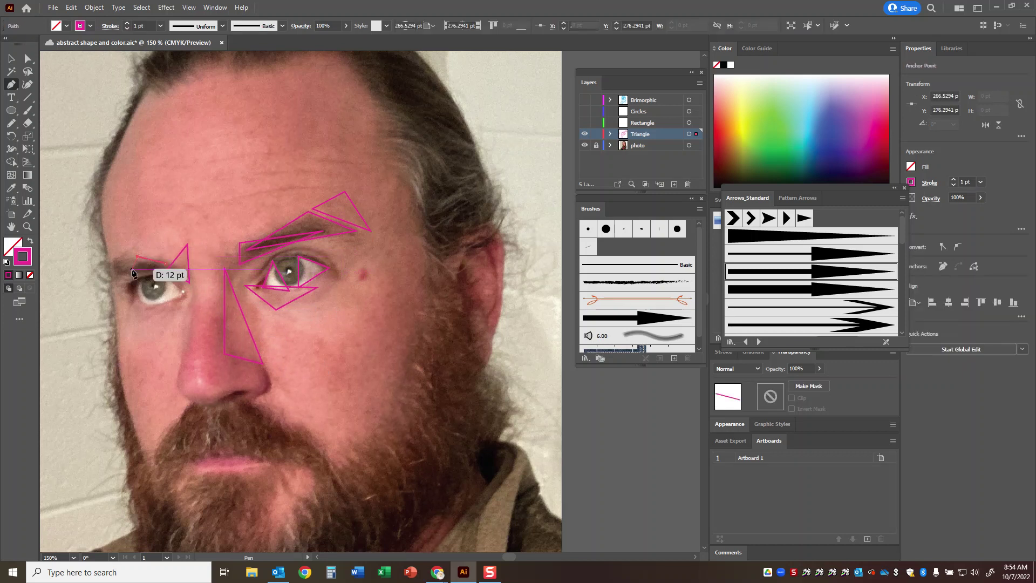
left_click(121, 279)
left_click(167, 263)
key("ctrl+shift+a")
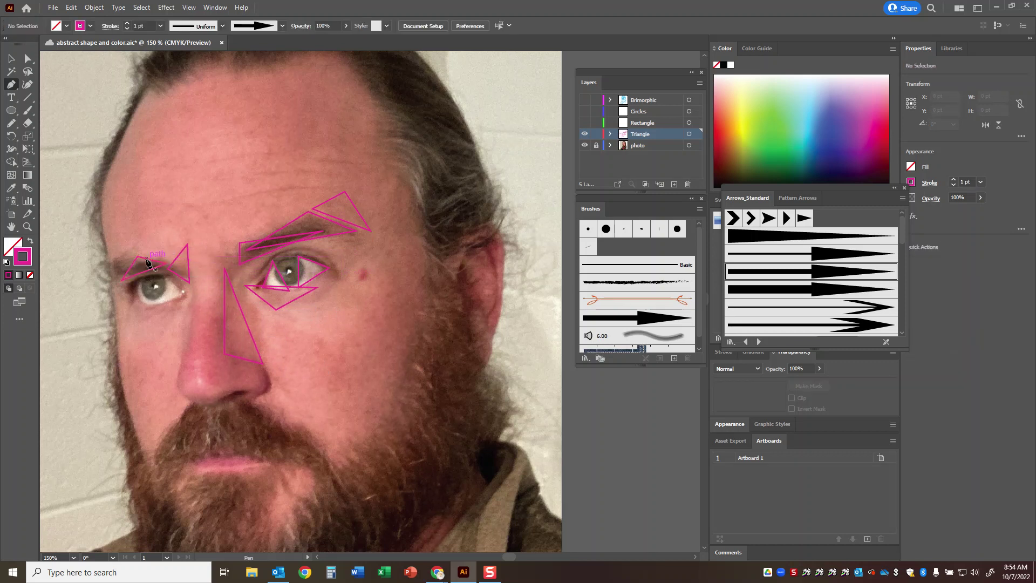
Draw a long, thin triangle across the far eyebrow from the face's edge and deselect it.
left_click(113, 262)
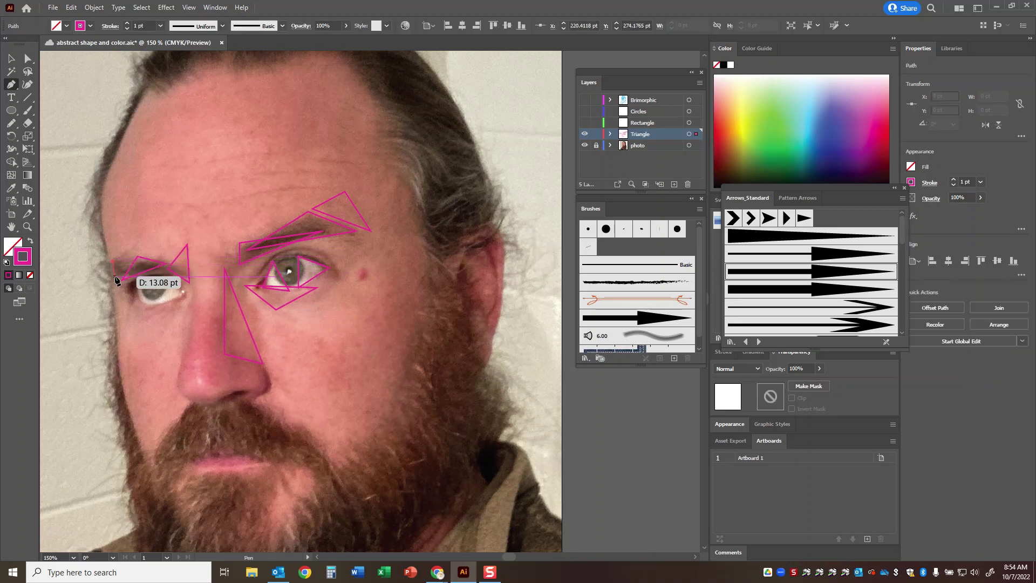
left_click(164, 273)
left_click(114, 262)
key("ctrl+shift+a")
Draw a triangle along the far eye's upper lid and a smaller one over its iris.
left_click(165, 277)
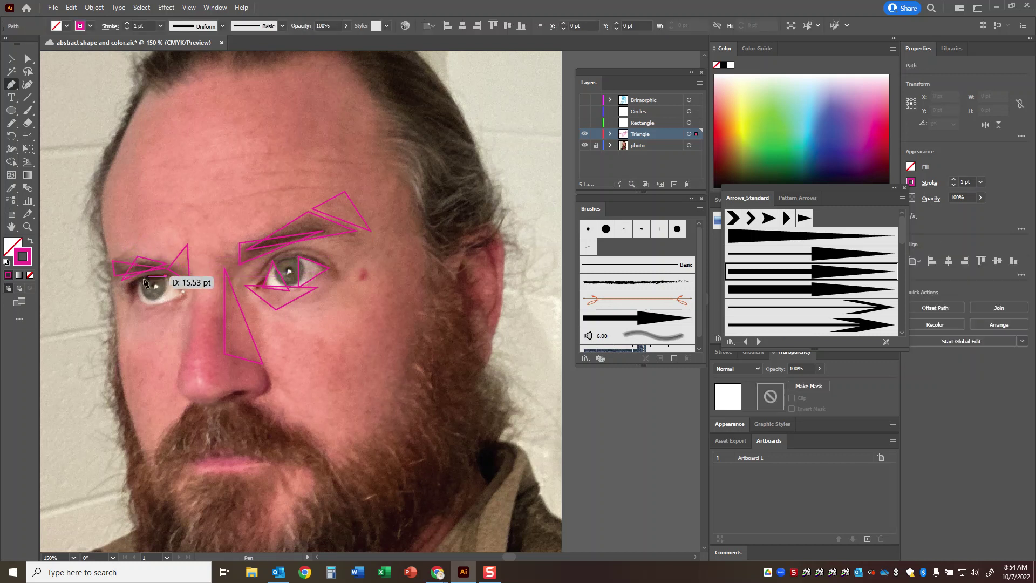
left_click(130, 297)
left_click(124, 280)
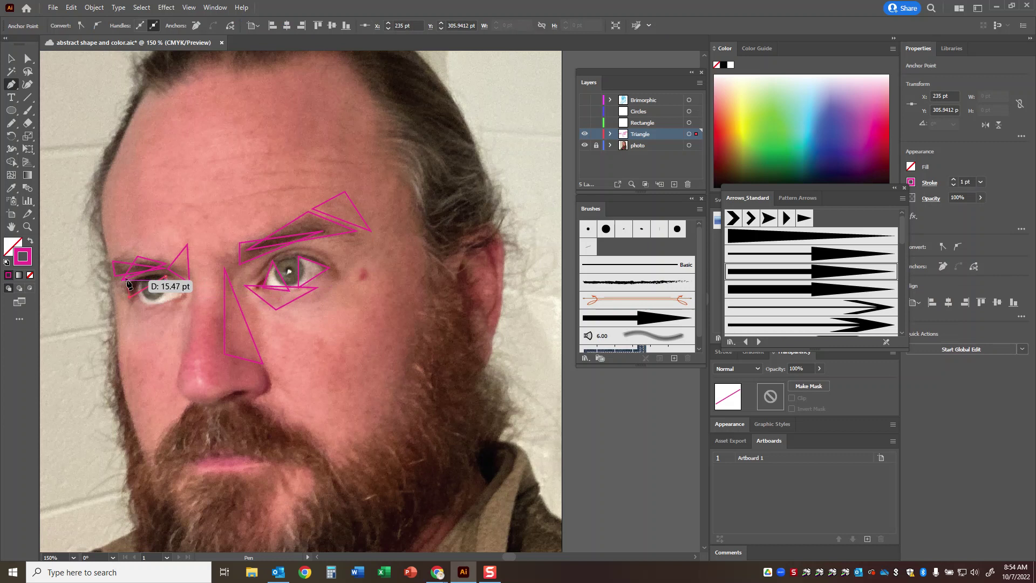
key("ctrl+shift+a")
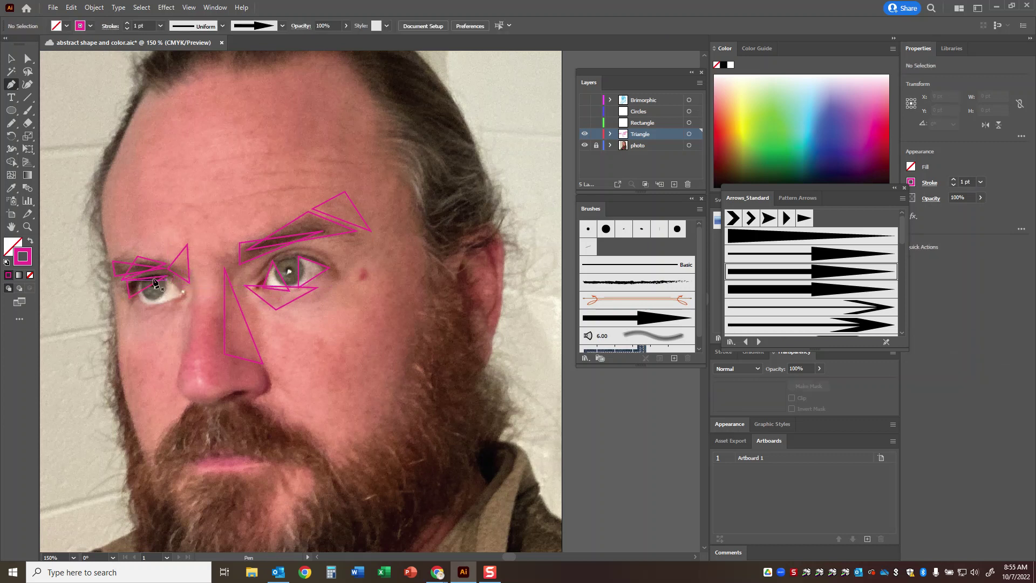
left_click(152, 291)
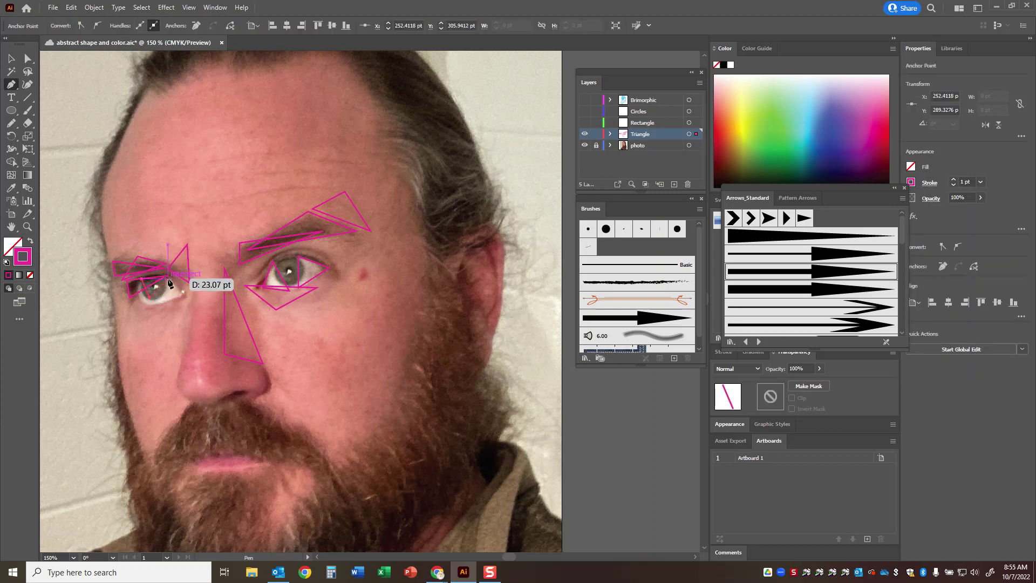
key("ctrl+shift+a")
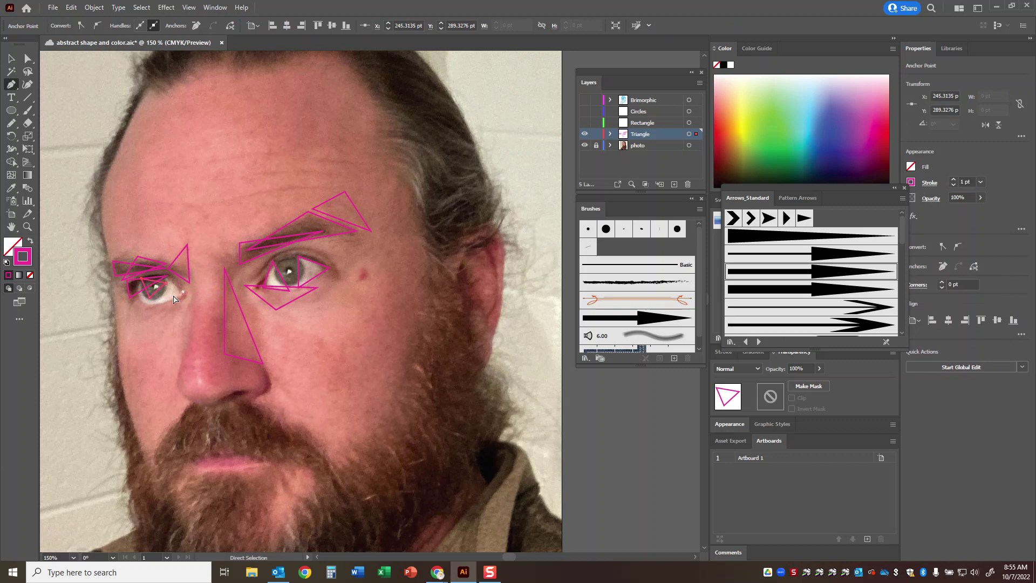
Draw a small triangle at the far eye's inner corner, beside the iris, and deselect it.
left_click(156, 302)
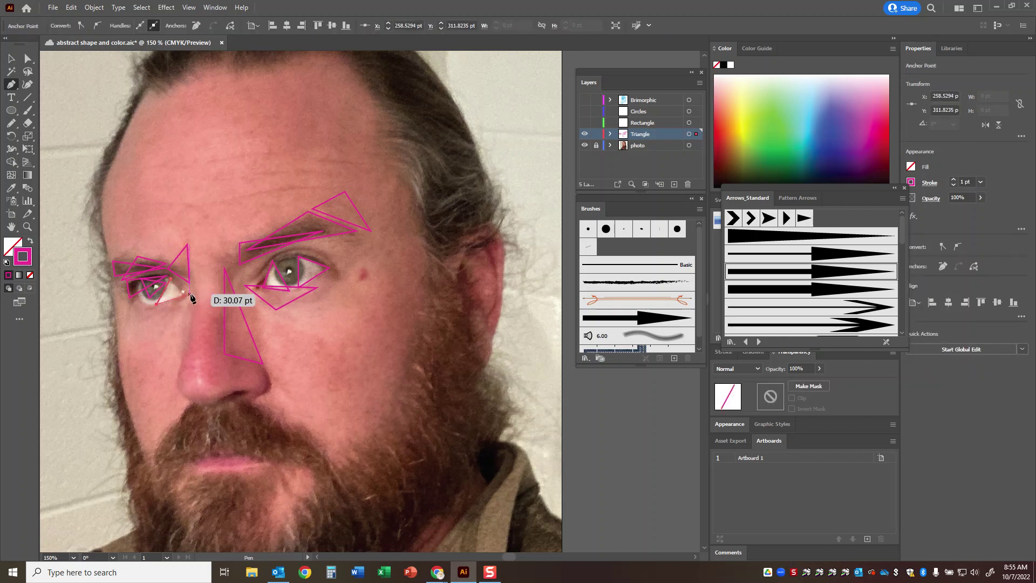
left_click(177, 305)
key("ctrl+shift+a")
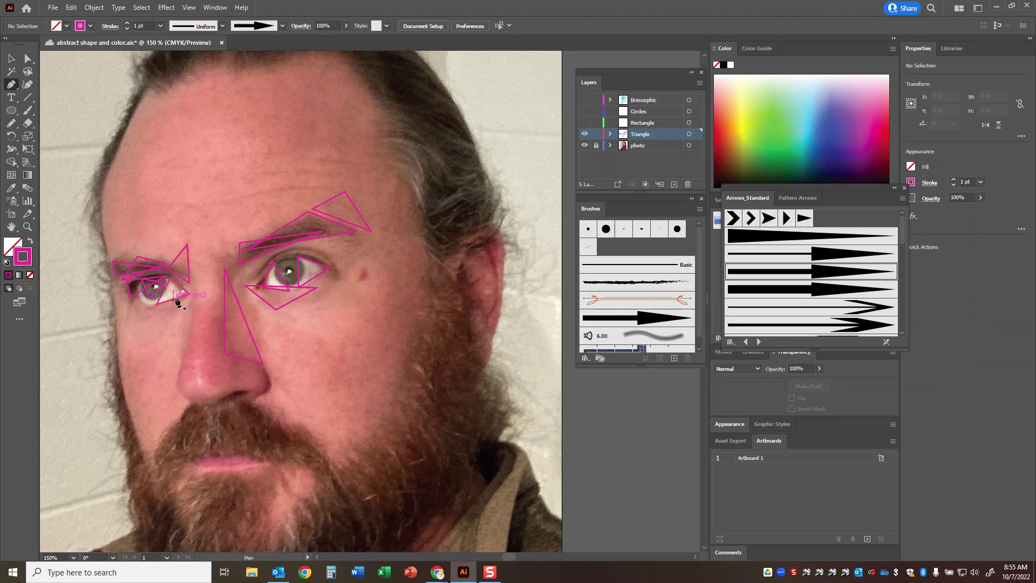
left_click(180, 291)
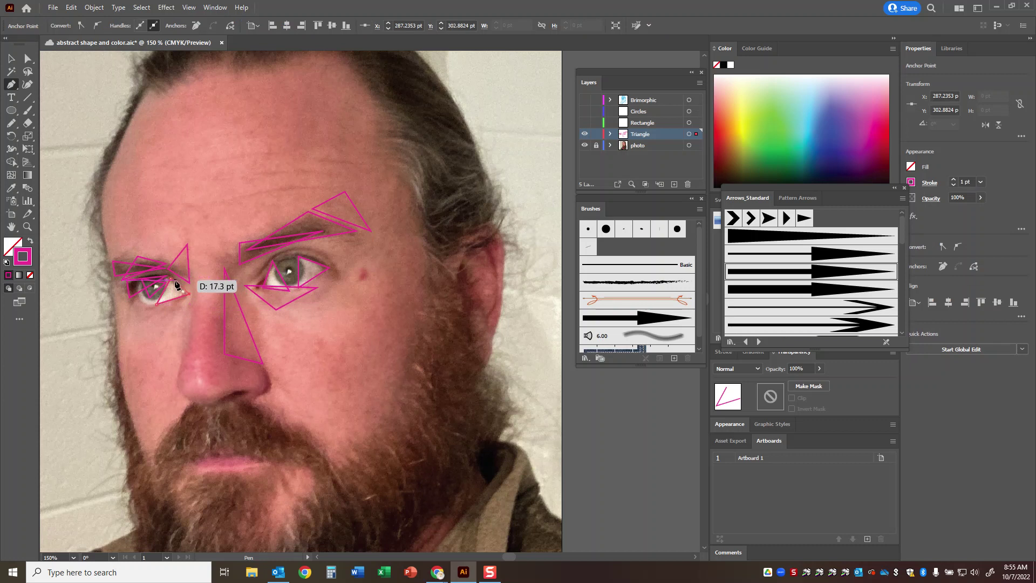
left_click(170, 280)
key("ctrl+shift+a")
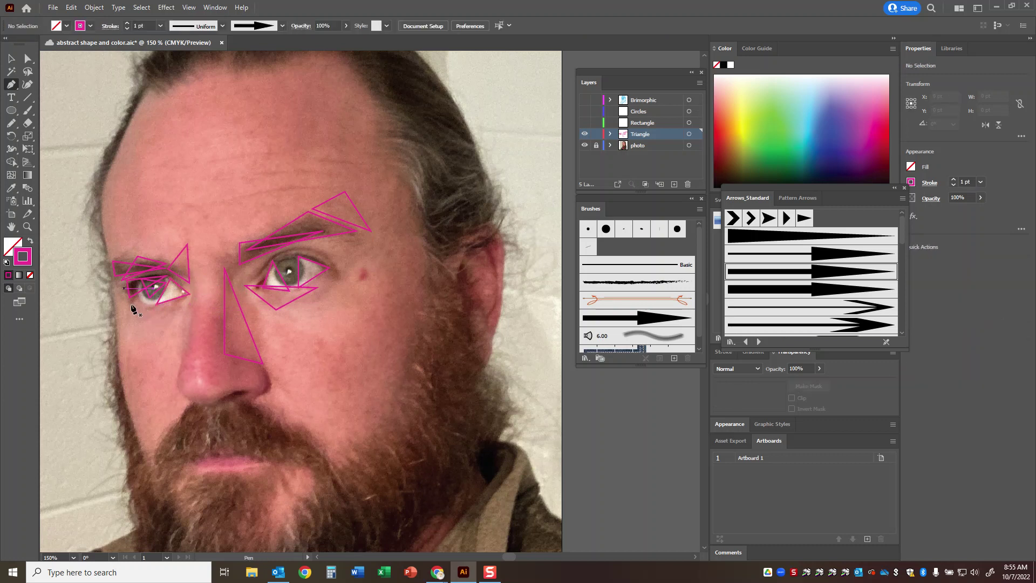
Draw a long triangle below the far eye that points down beside the nostril, and deselect it.
left_click(128, 296)
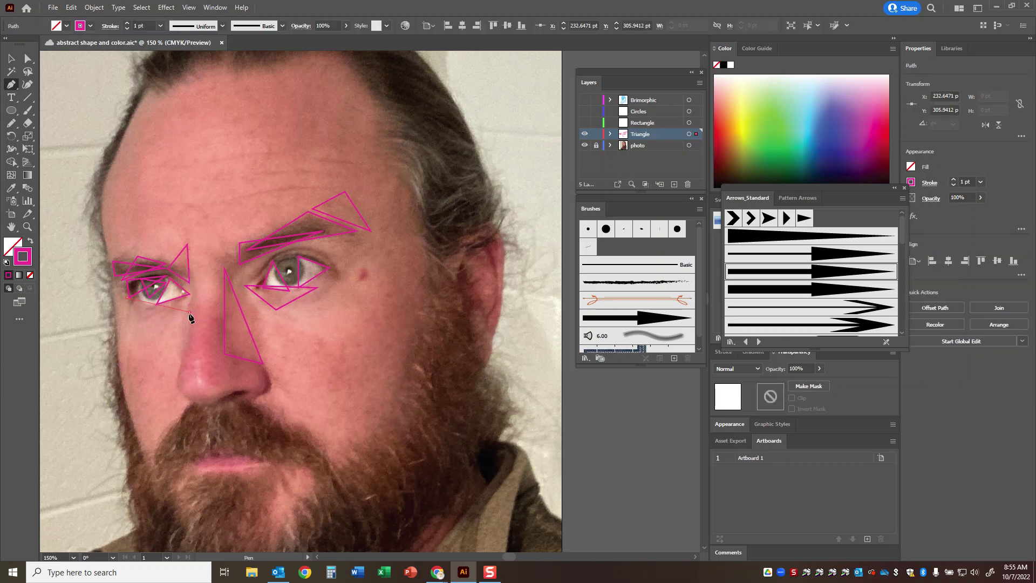
left_click(189, 312)
left_click(170, 389)
left_click(127, 297)
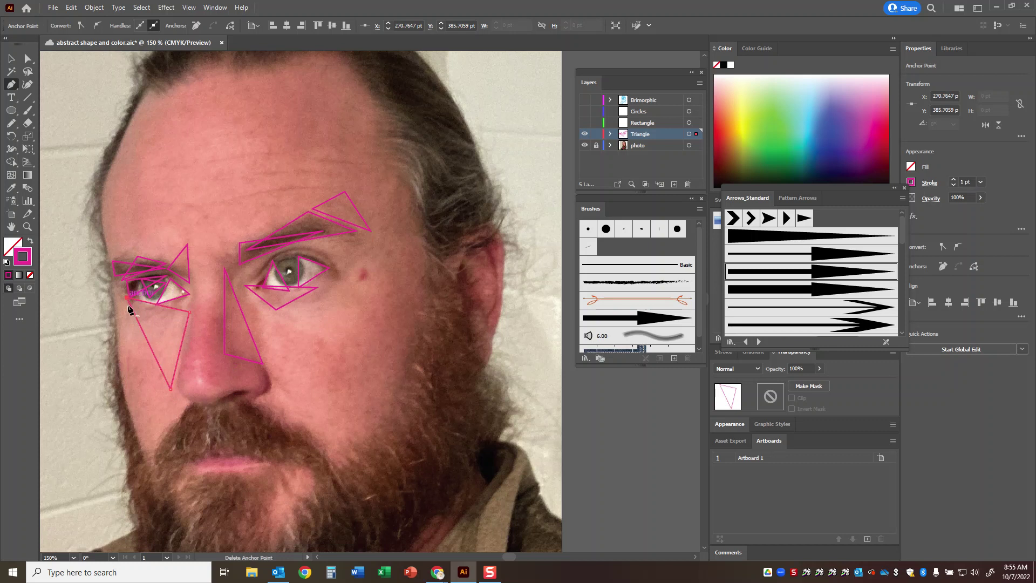
key("ctrl+shift+a")
Draw a downward-pointing triangle on the far cheek from the face's edge to the beard, and deselect it.
left_click(119, 356)
left_click(178, 356)
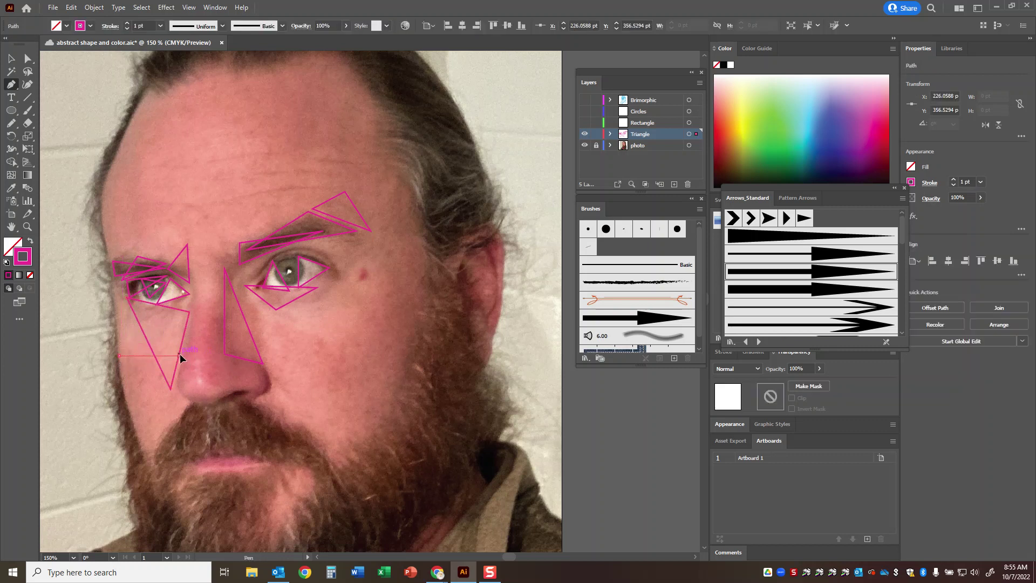
left_click(149, 462)
left_click(119, 355)
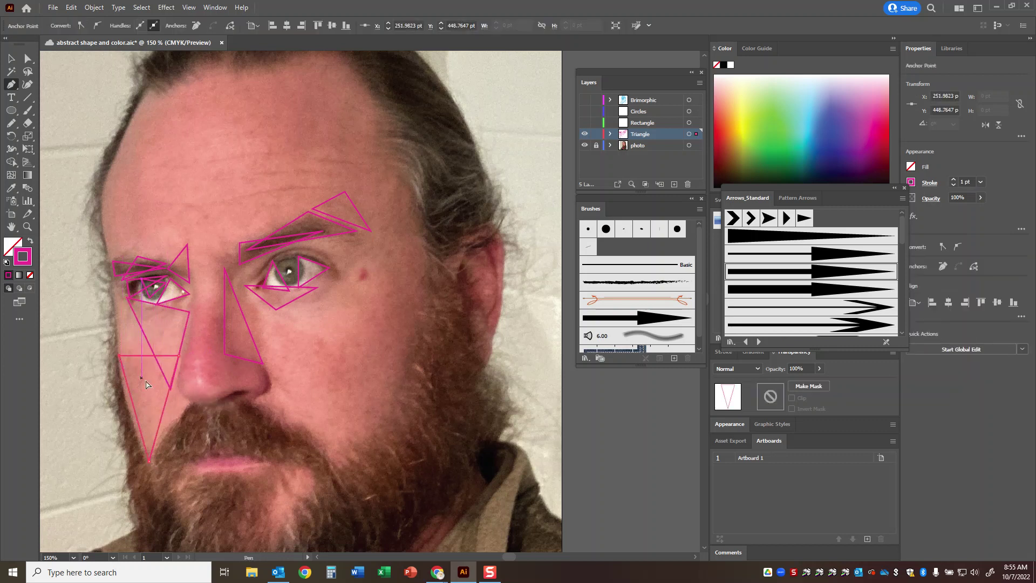
key("ctrl+shift+a")
Draw a wide triangle on the near lower cheek along the beard line and deselect it.
left_click(274, 409)
left_click(333, 461)
left_click(409, 380)
left_click(274, 408)
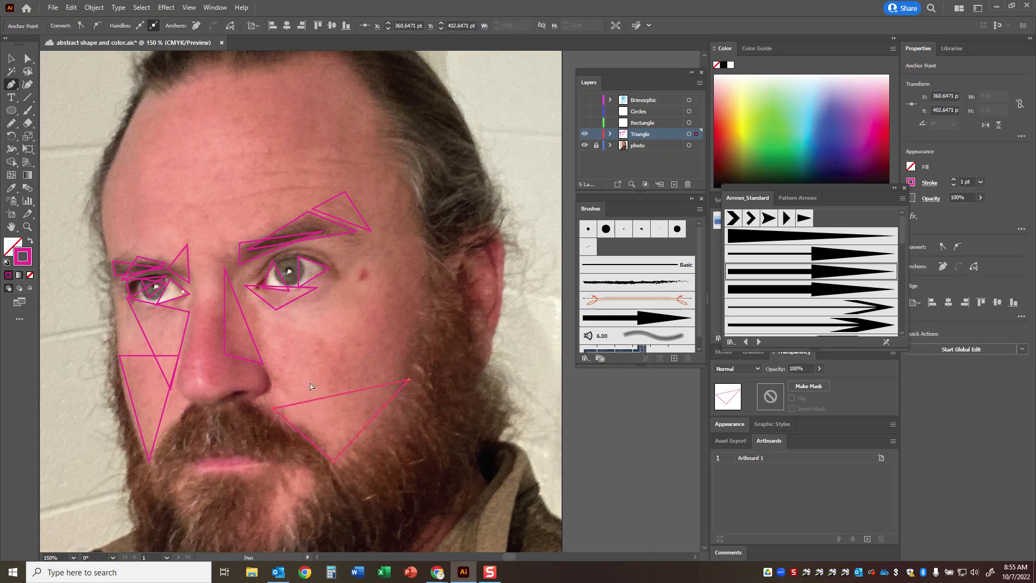
key("ctrl+shift+a")
Draw a wide downward-pointing triangle under the near eye, starting at its inner corner.
left_click(244, 287)
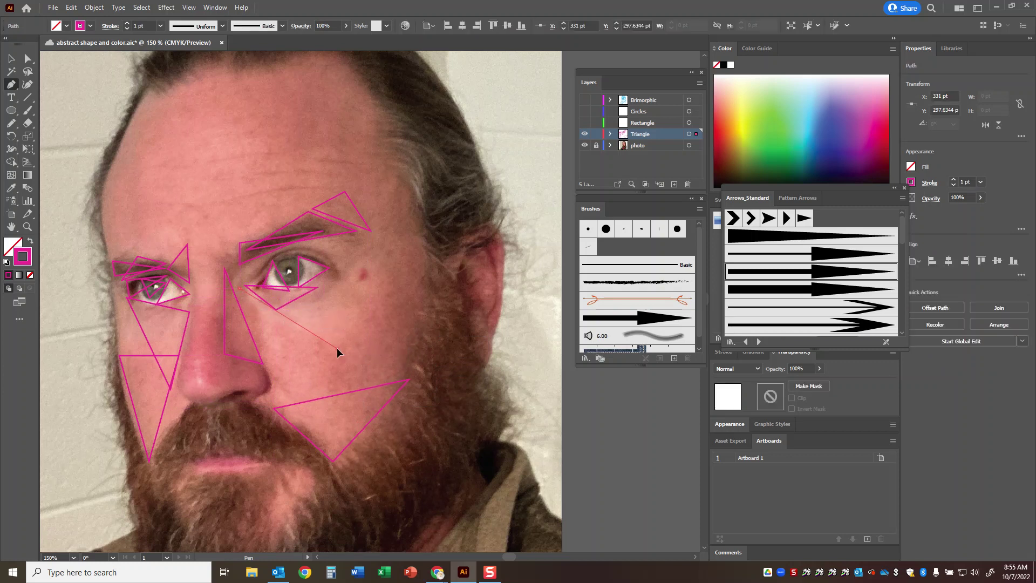
left_click(337, 348)
left_click(387, 287)
left_click(244, 288)
Draw a triangle between the near eyebrow's outer end and the eye's outer corner, and deselect it.
left_click(302, 241)
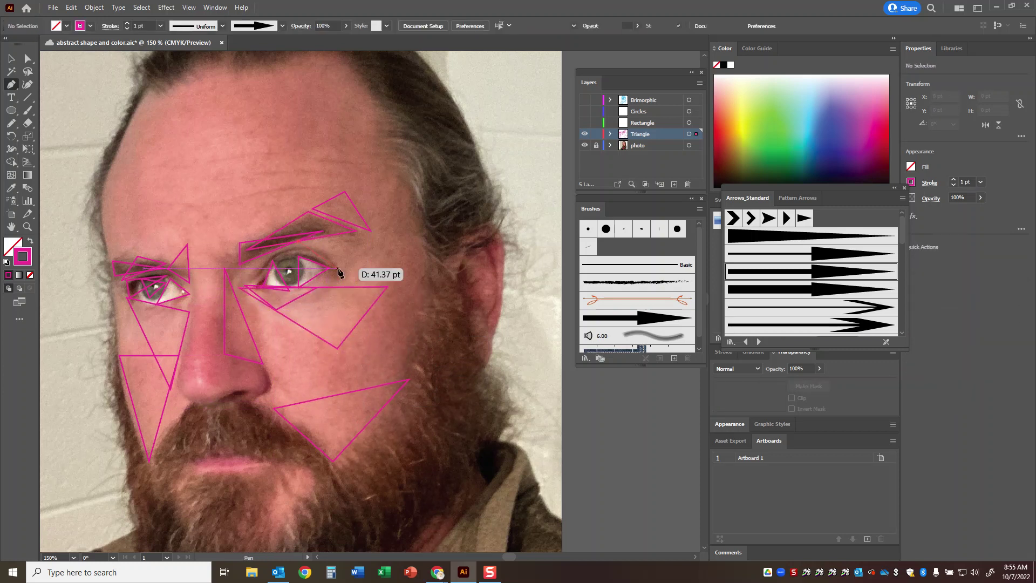
left_click(346, 286)
left_click(370, 231)
left_click(304, 242)
left_click(378, 247, "ctrl")
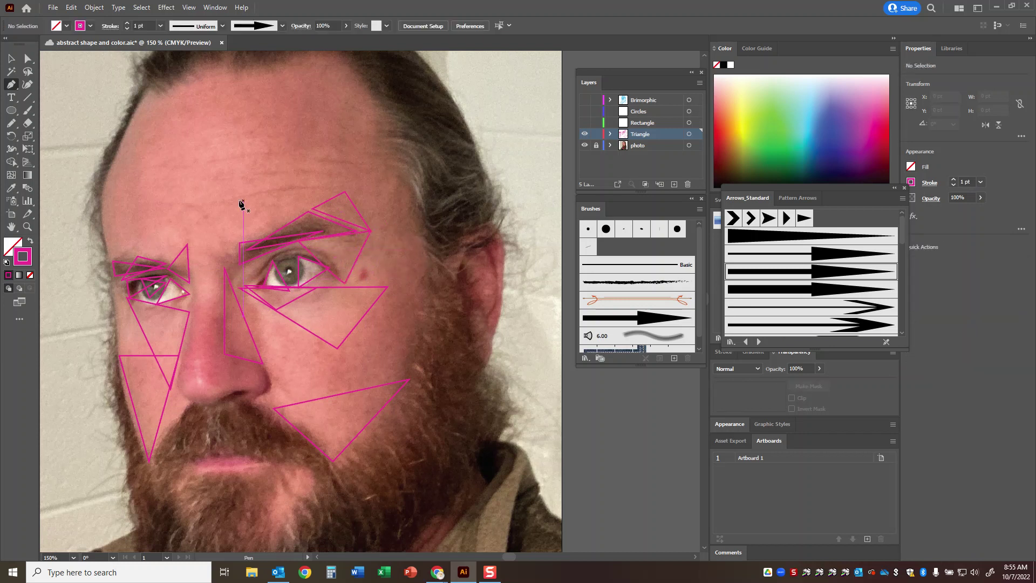
Draw a large downward-pointing triangle on the forehead from the hairline and deselect it.
scroll(267, 193, "up", 2)
left_click(225, 131)
left_click(293, 220)
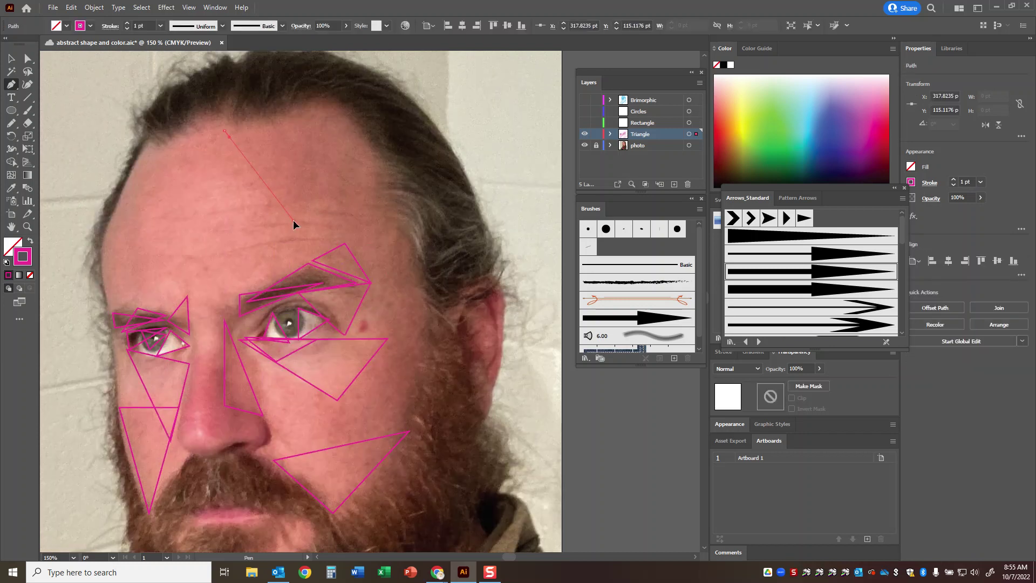
left_click(351, 118)
left_click(225, 130)
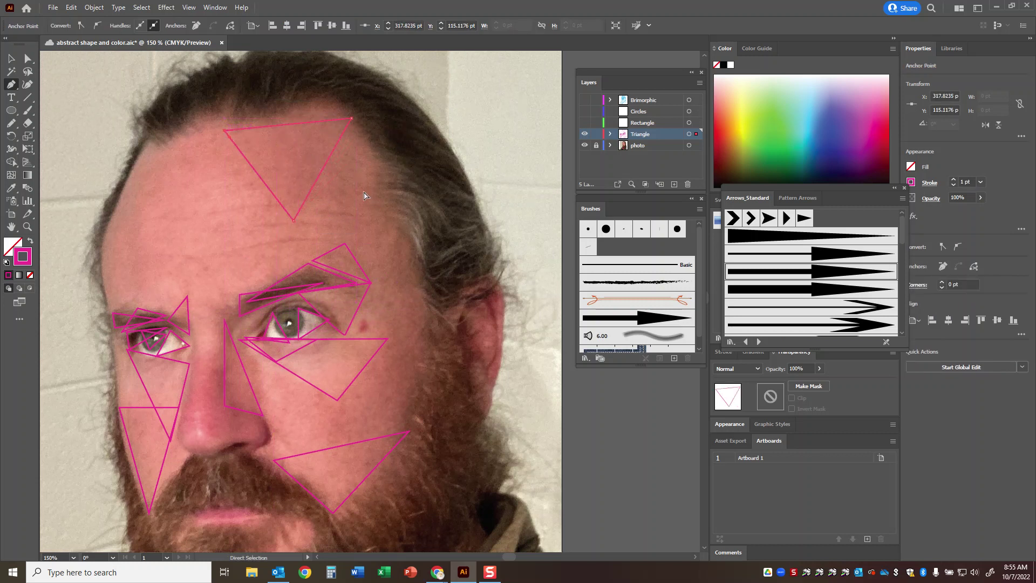
left_click(352, 139, "ctrl")
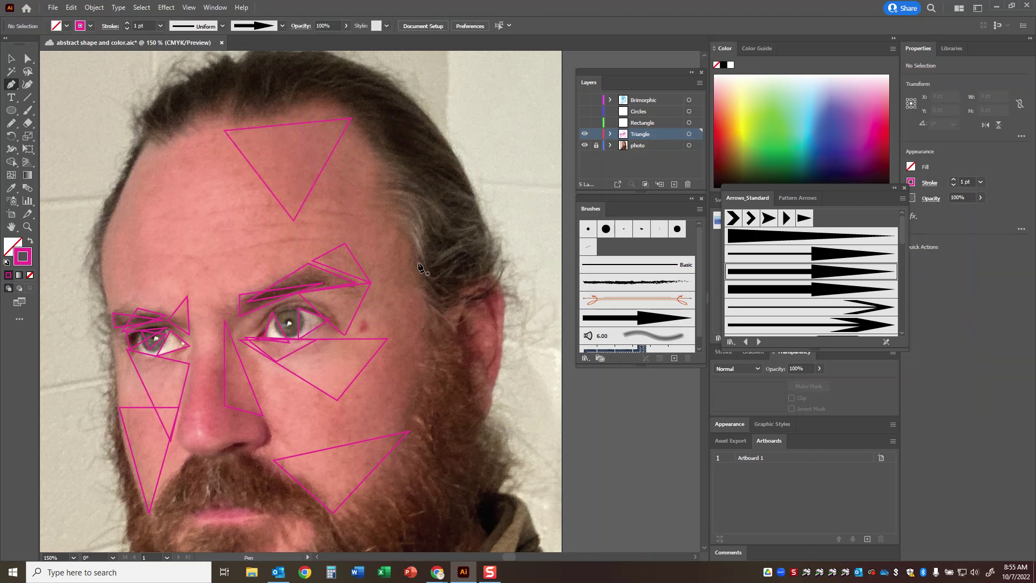
Draw a tall triangle over the ear and a small one at the ear's upper rim.
left_click(453, 320)
left_click(490, 273)
left_click(485, 416)
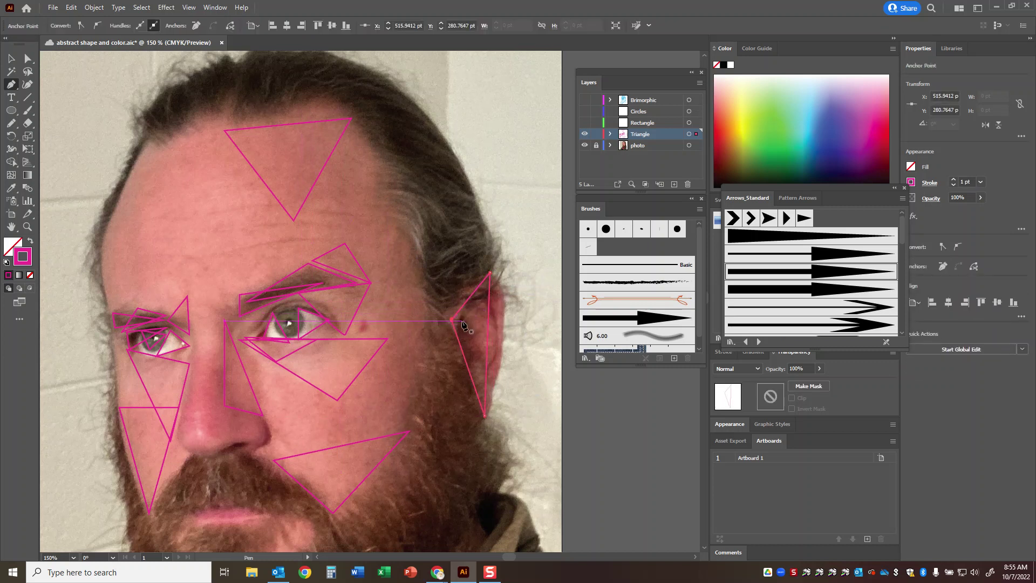
left_click_drag(506, 320, 496, 296)
left_click(475, 305)
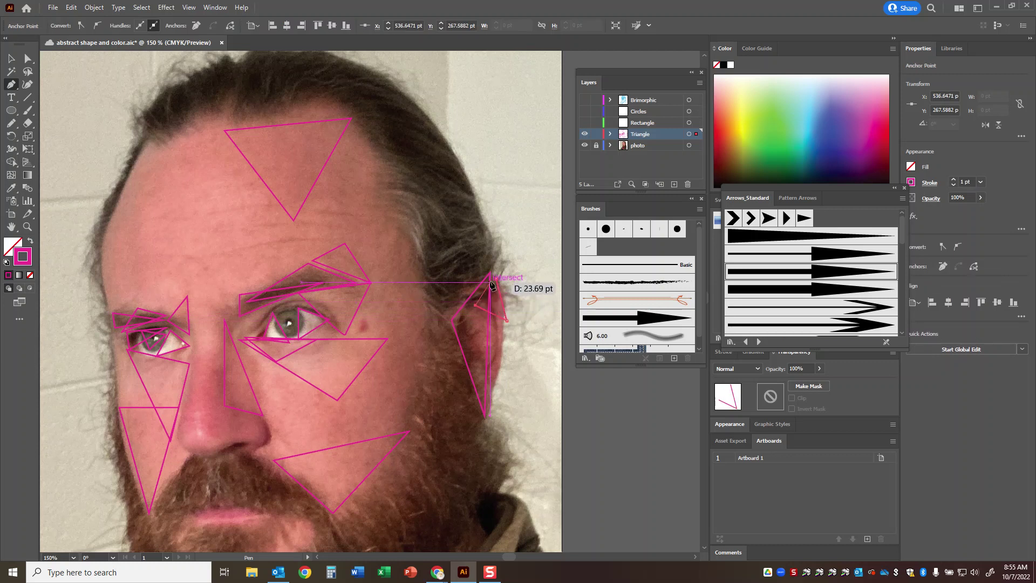
left_click(495, 278)
key("Escape")
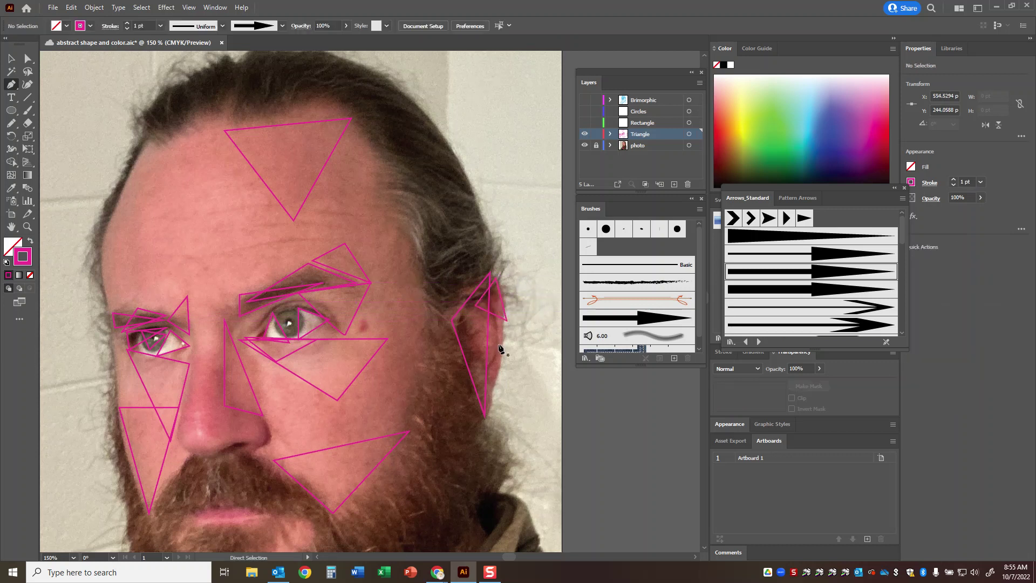
Draw a small triangle at the ear's lower rim and a narrow one inside the ear, deselecting each.
left_click_drag(490, 395, 504, 358)
left_click(470, 381)
left_click(490, 395)
left_click(468, 381, "ctrl")
left_click(476, 305)
left_click(497, 340)
left_click(475, 381)
left_click(475, 305)
left_click(434, 313, "ctrl")
Draw a triangle over the near side of the mustache, from below the nostril to its outer tip.
scroll(434, 313, "down", 2)
scroll(433, 314, "down", 4)
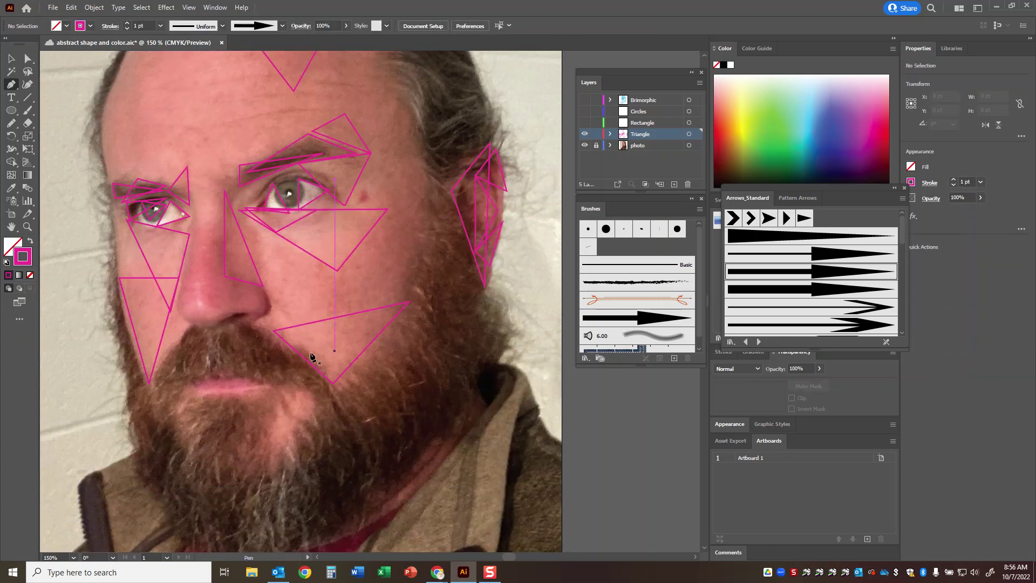
left_click(248, 324)
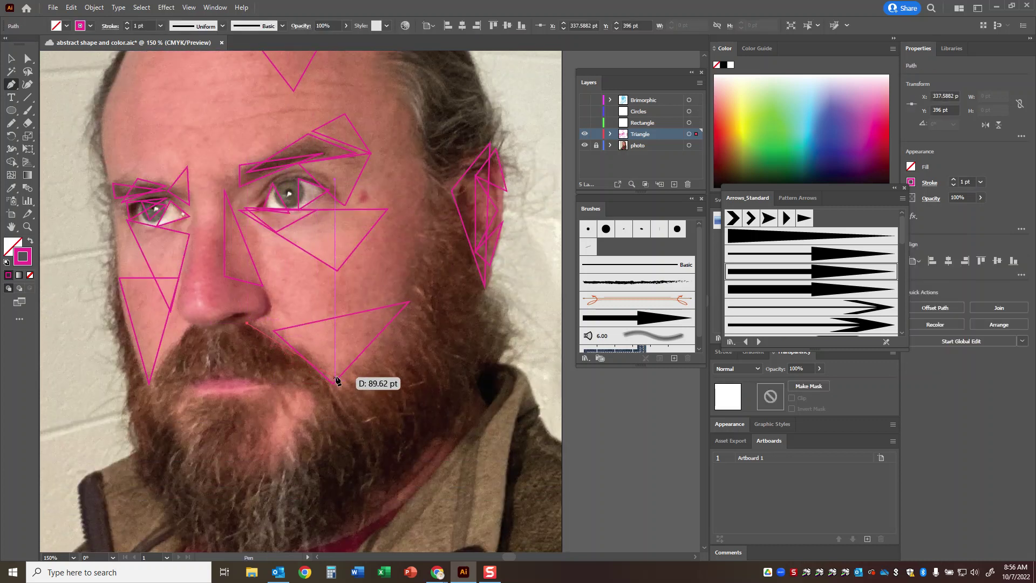
left_click(291, 359)
left_click(258, 379)
left_click(246, 324)
Draw a slanted triangle from under the nose across the near half of the mustache and deselect it.
left_click(218, 330)
left_click(249, 324)
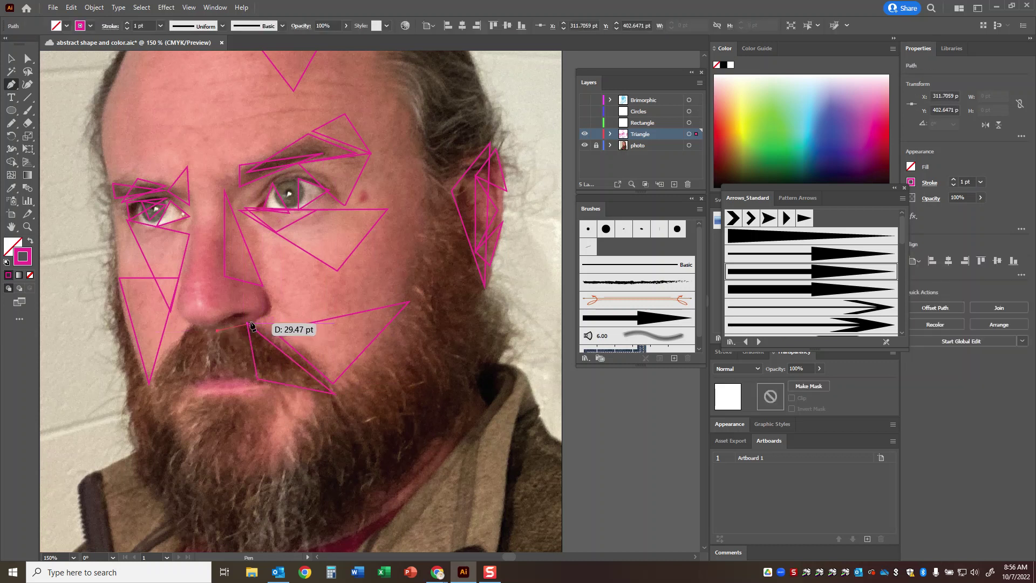
left_click(286, 382)
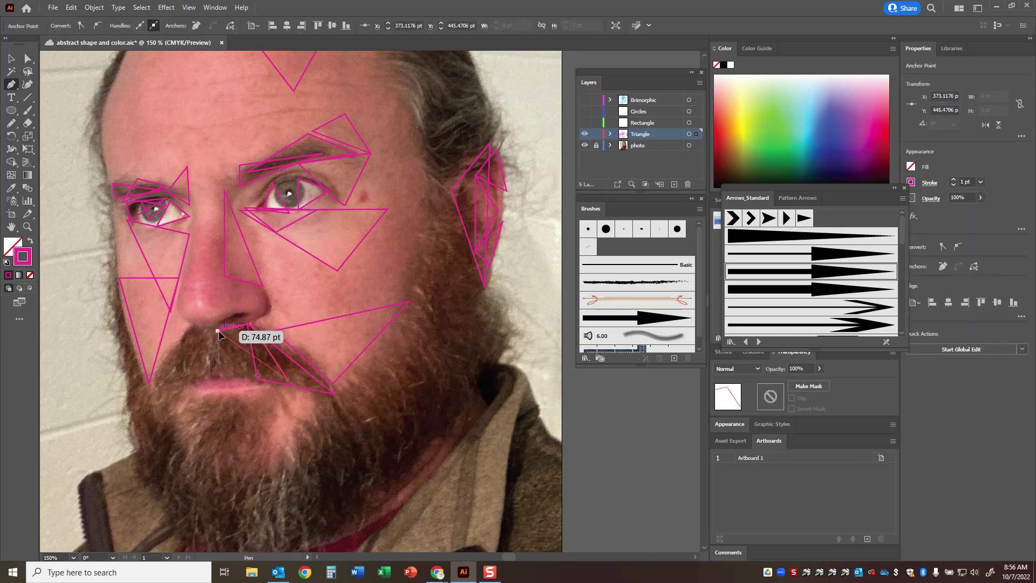
left_click(218, 331)
key("ctrl+shift+a")
Draw an upright triangle in the mustache's centre, between the nose and upper lip, and deselect it.
left_click(253, 380)
left_click(217, 373)
left_click(224, 323)
left_click(255, 380)
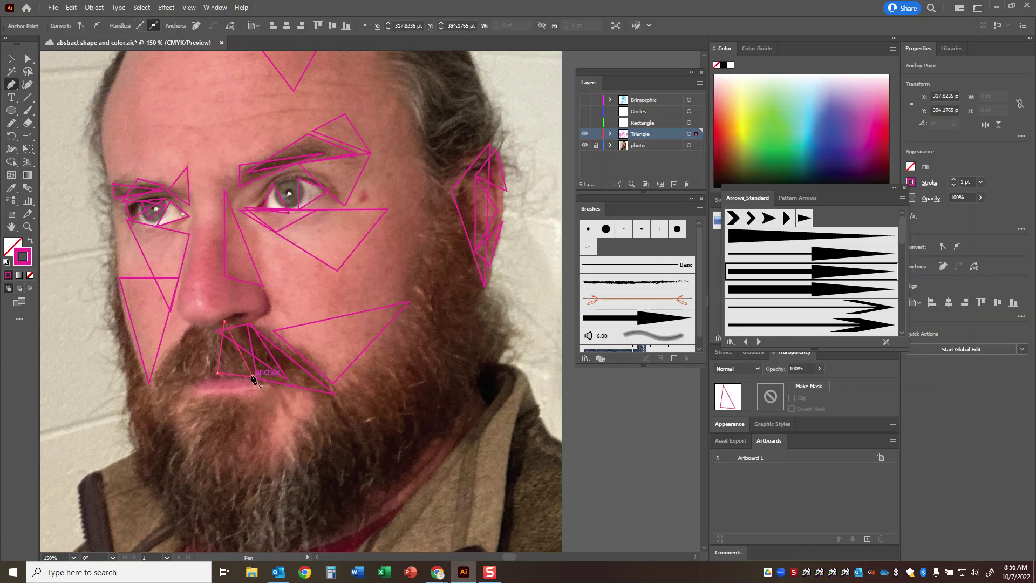
key("ctrl+shift+a")
Draw a triangle over the far side of the mustache, reaching its outer tip, and deselect it.
left_click(207, 331)
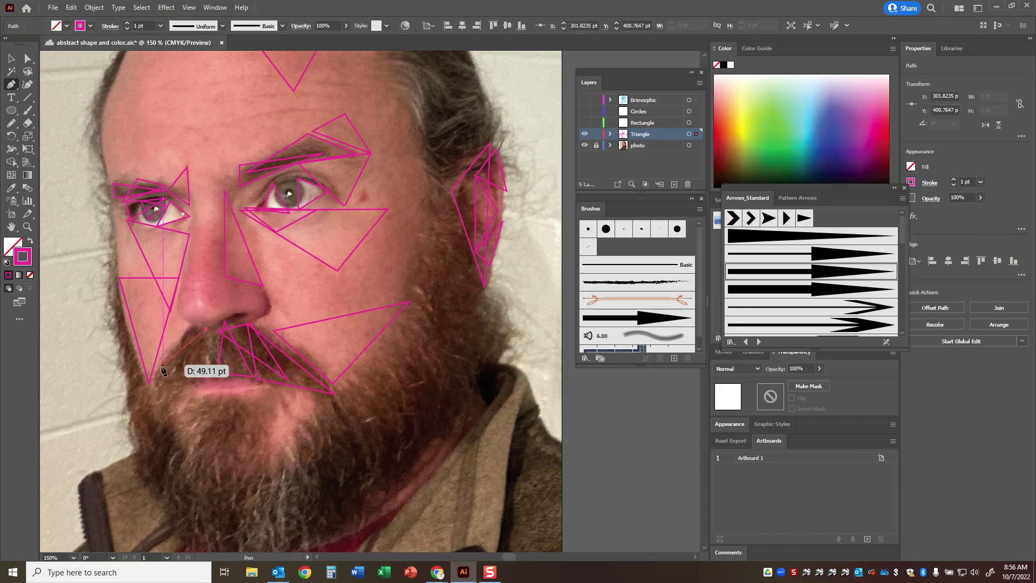
left_click(149, 387)
left_click(205, 374)
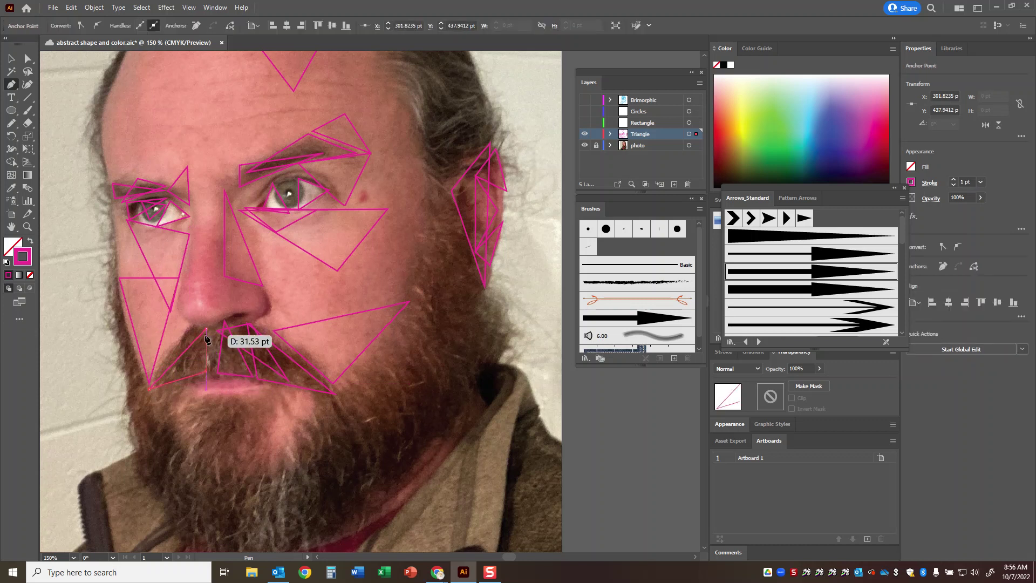
left_click(206, 332)
key("ctrl+shift+a")
Draw a narrow triangle inside the far half of the mustache and deselect it.
left_click(198, 330)
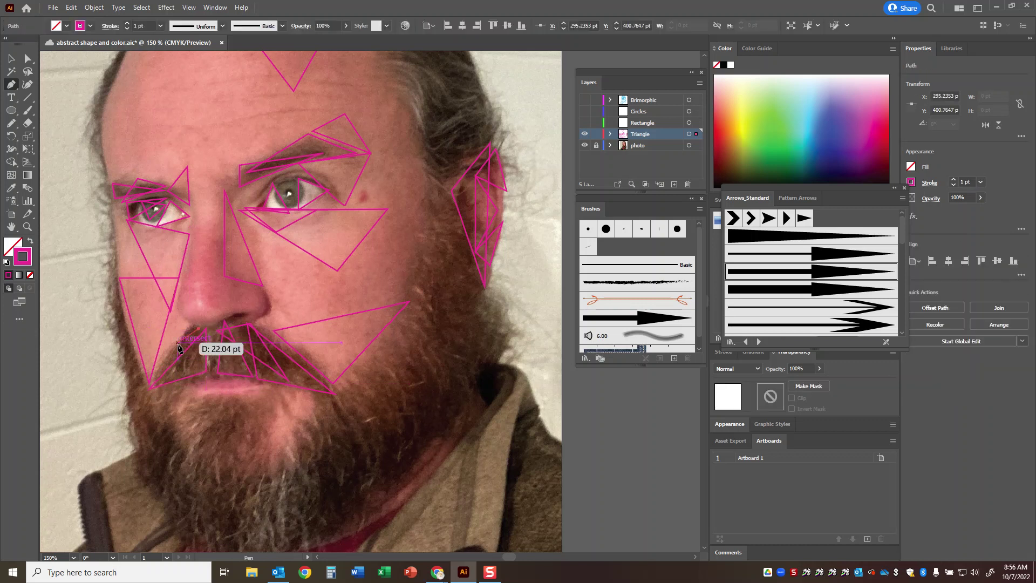
left_click(179, 342)
left_click(178, 383)
left_click(198, 330)
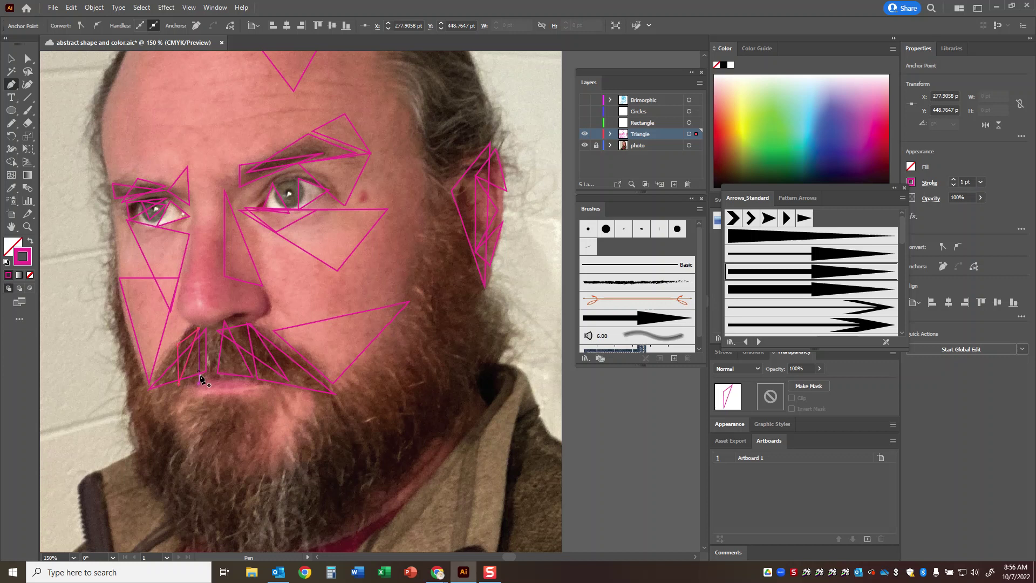
key("ctrl+shift+a")
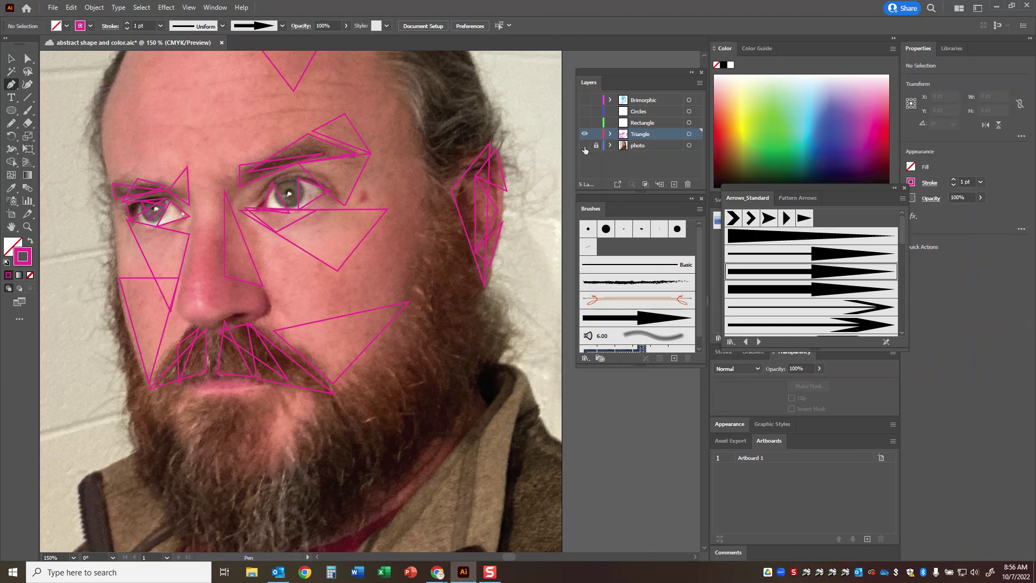
Hide the photo layer and show the layer with the biomorphic lines.
left_click(585, 146)
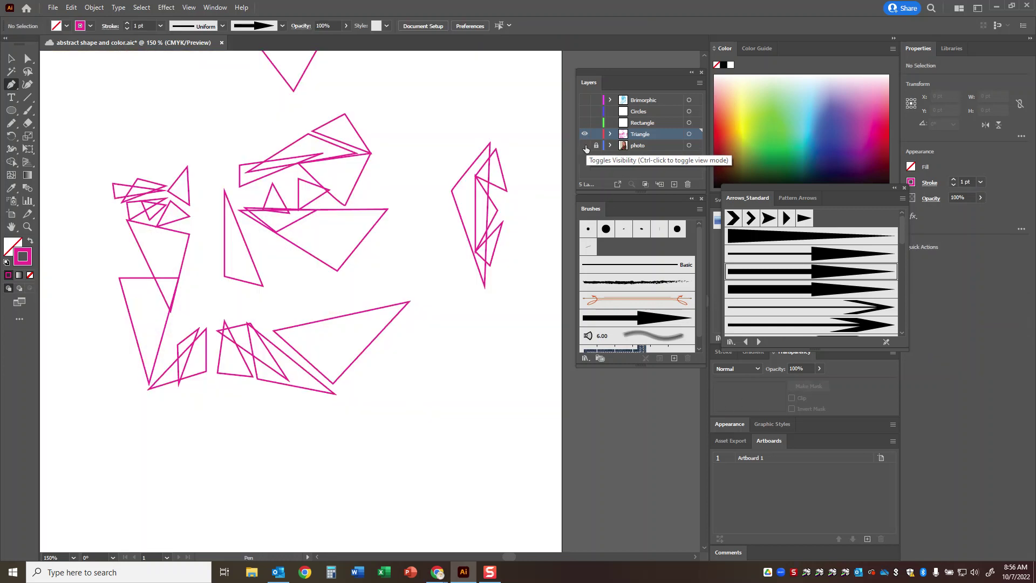
left_click(584, 146)
left_click(584, 146)
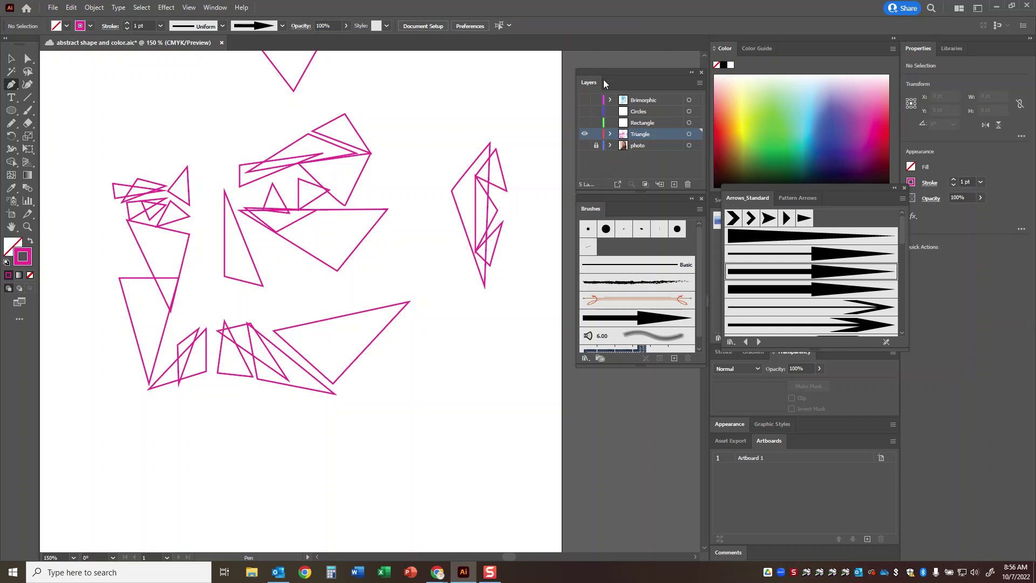
left_click(585, 100)
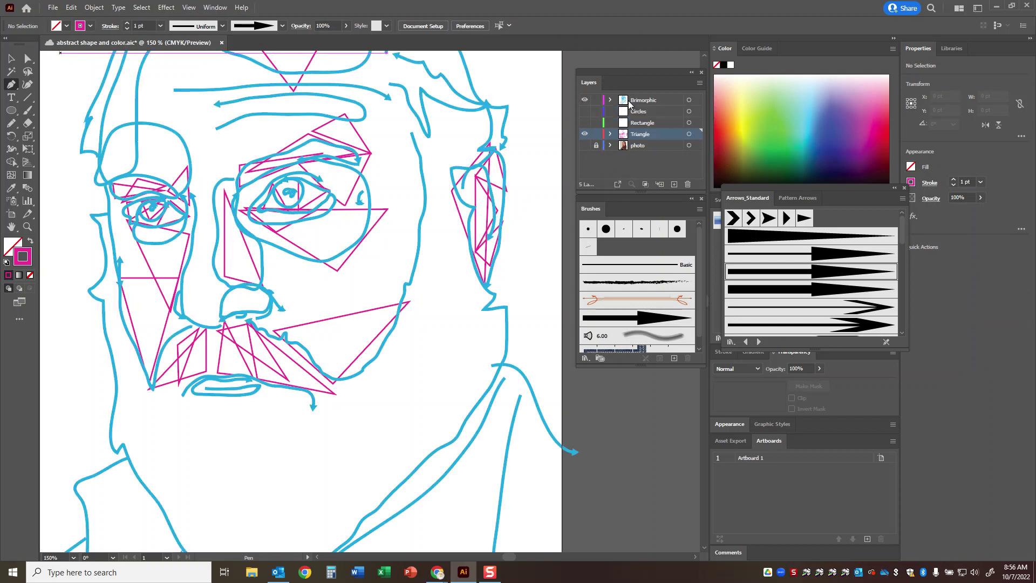
Move the Triangle layer to the top of the layer stack and set its artwork's stroke to 2 pt.
left_click_drag(647, 134, 647, 99)
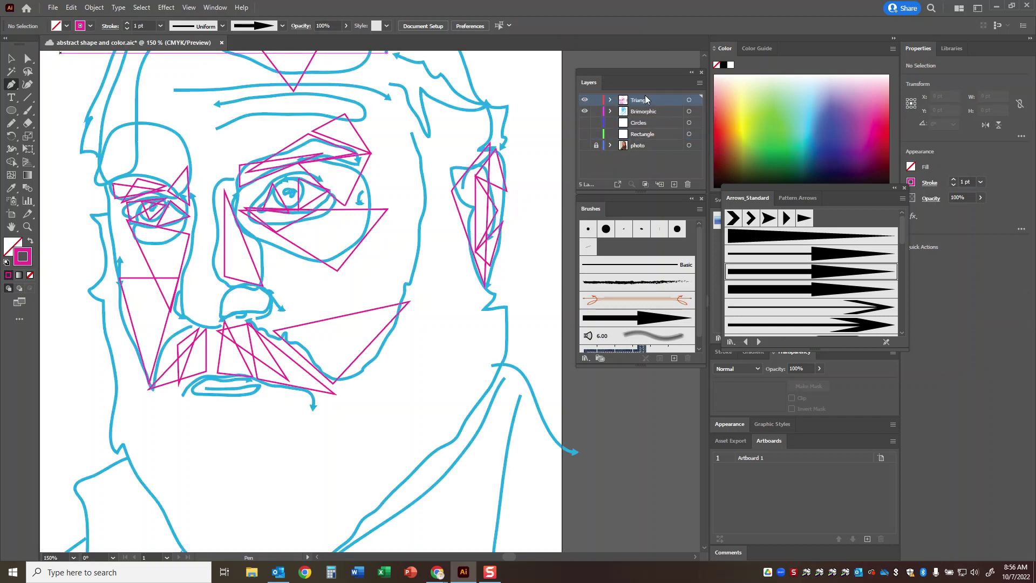
left_click(689, 99)
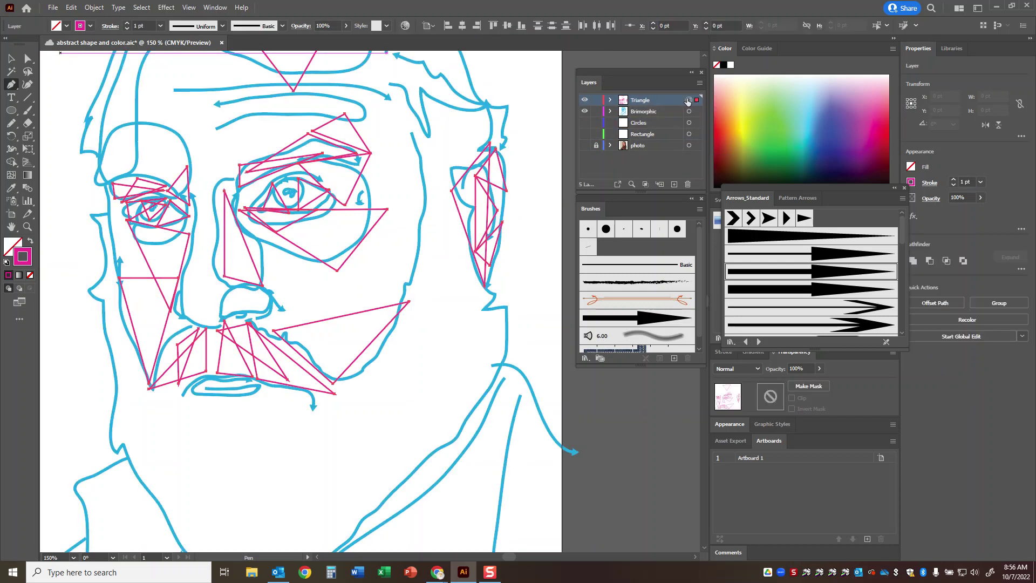
left_click(129, 23)
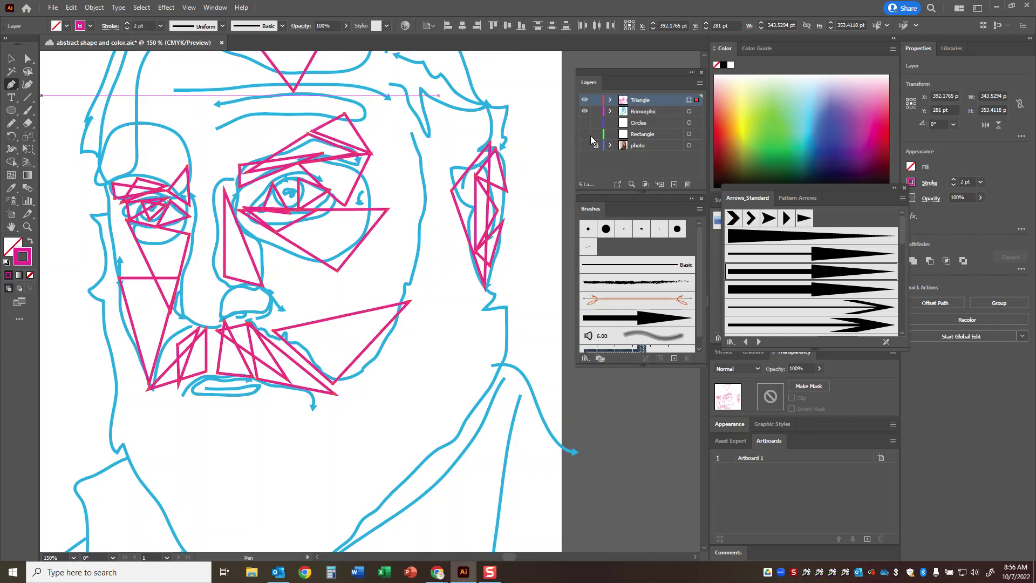